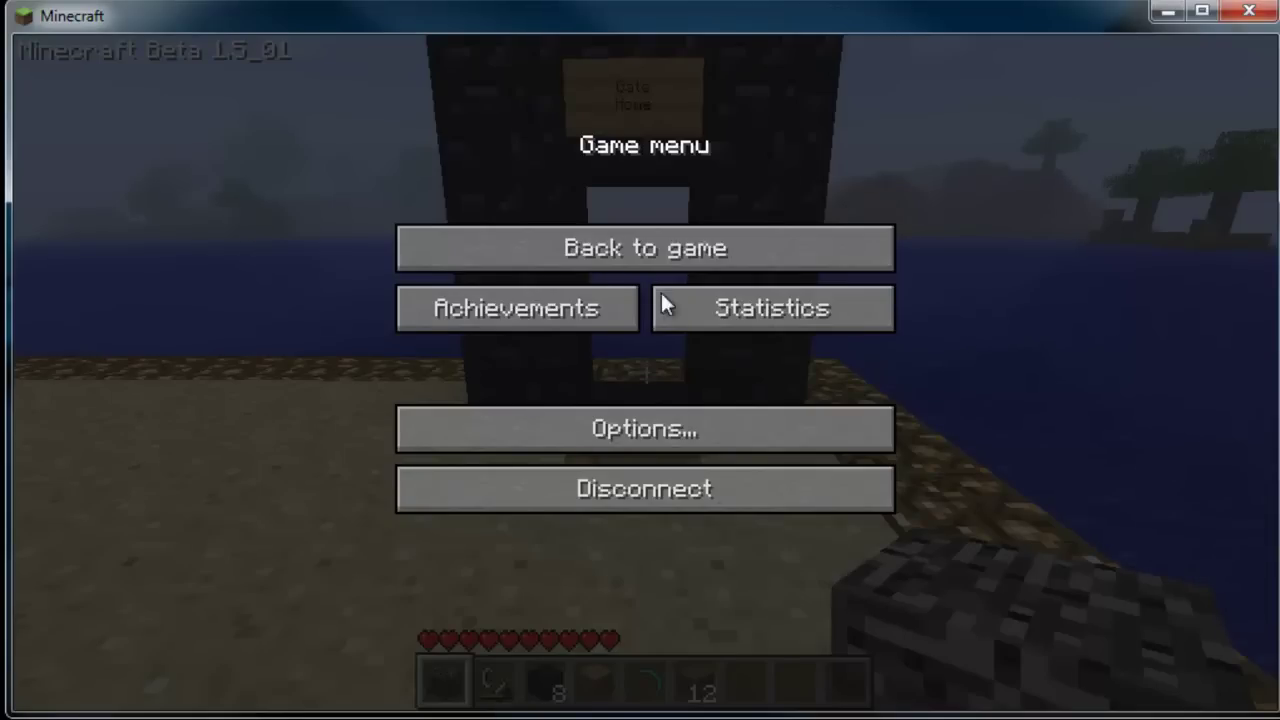
Resume the game and look around the obsidian "Gate Home" portal and the sand platform beside it
click(412, 250)
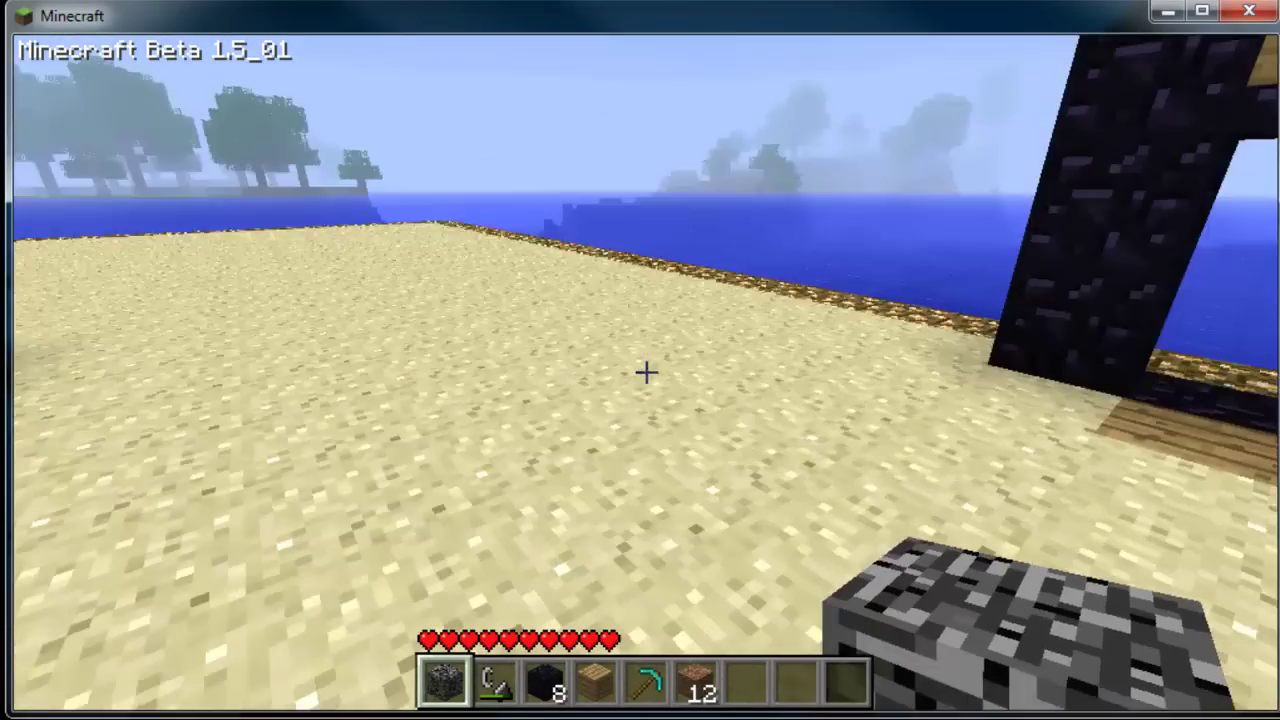
key(w)
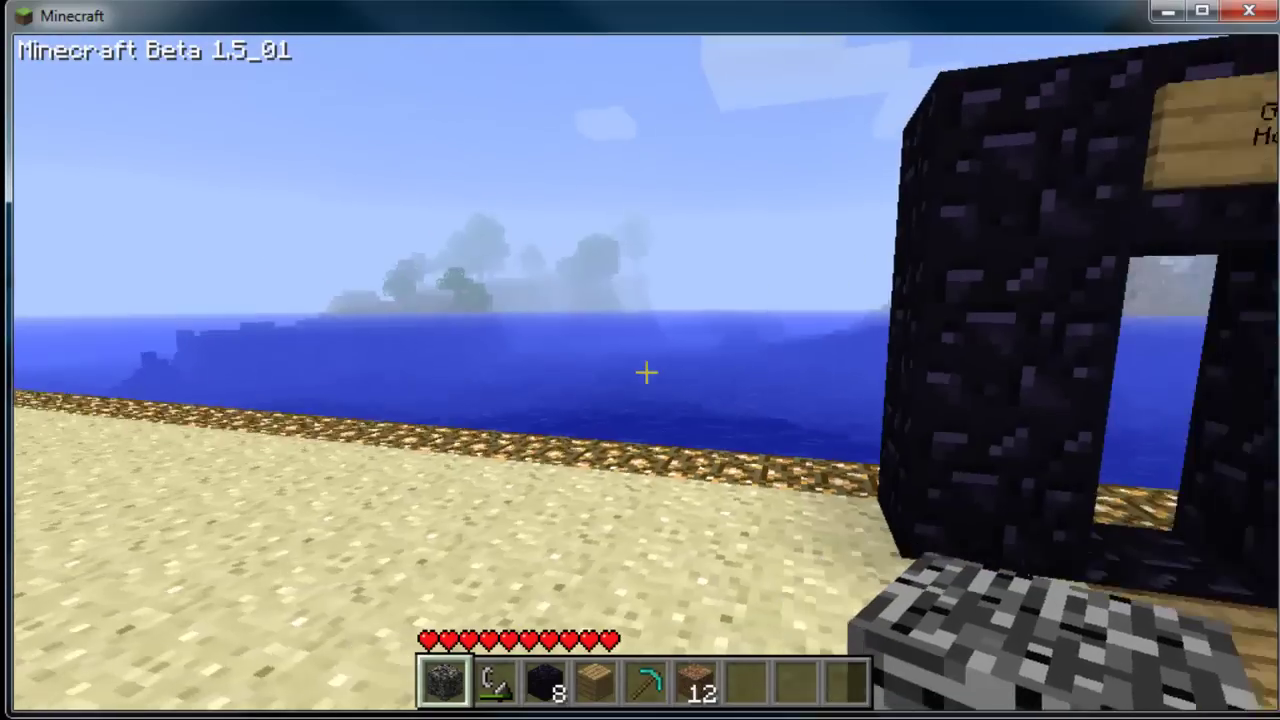
key(s)
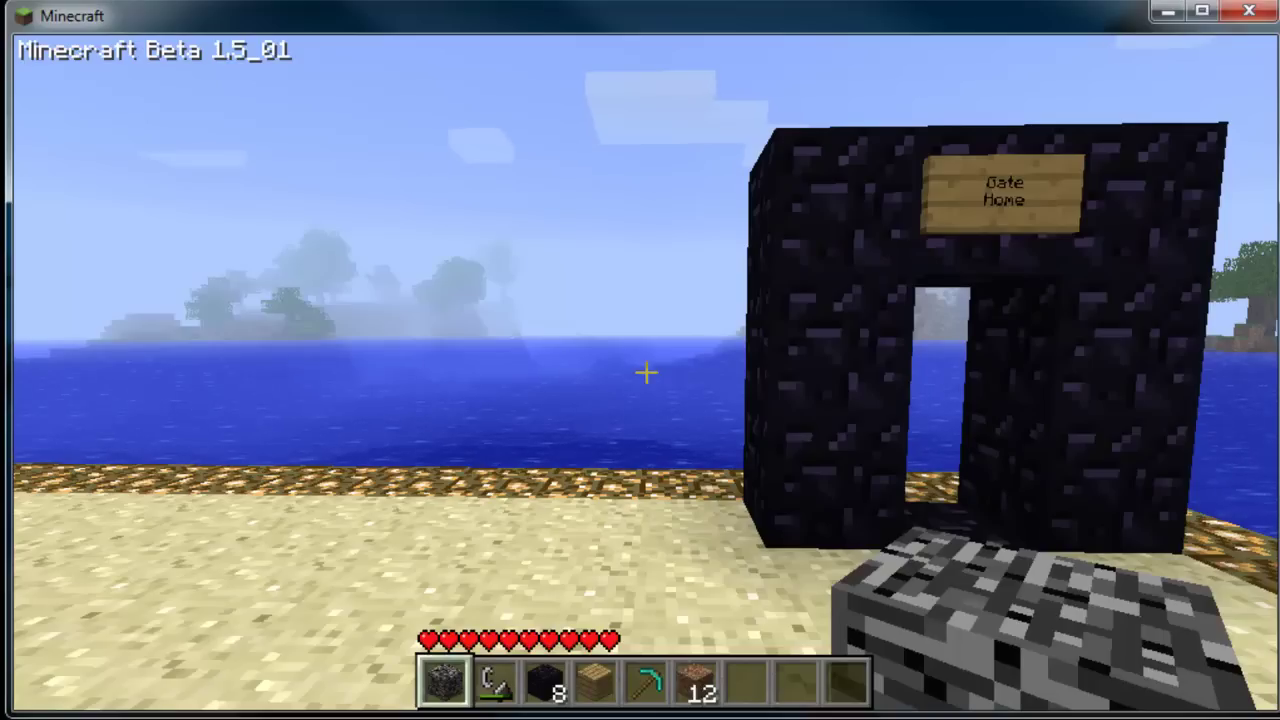
key(s)
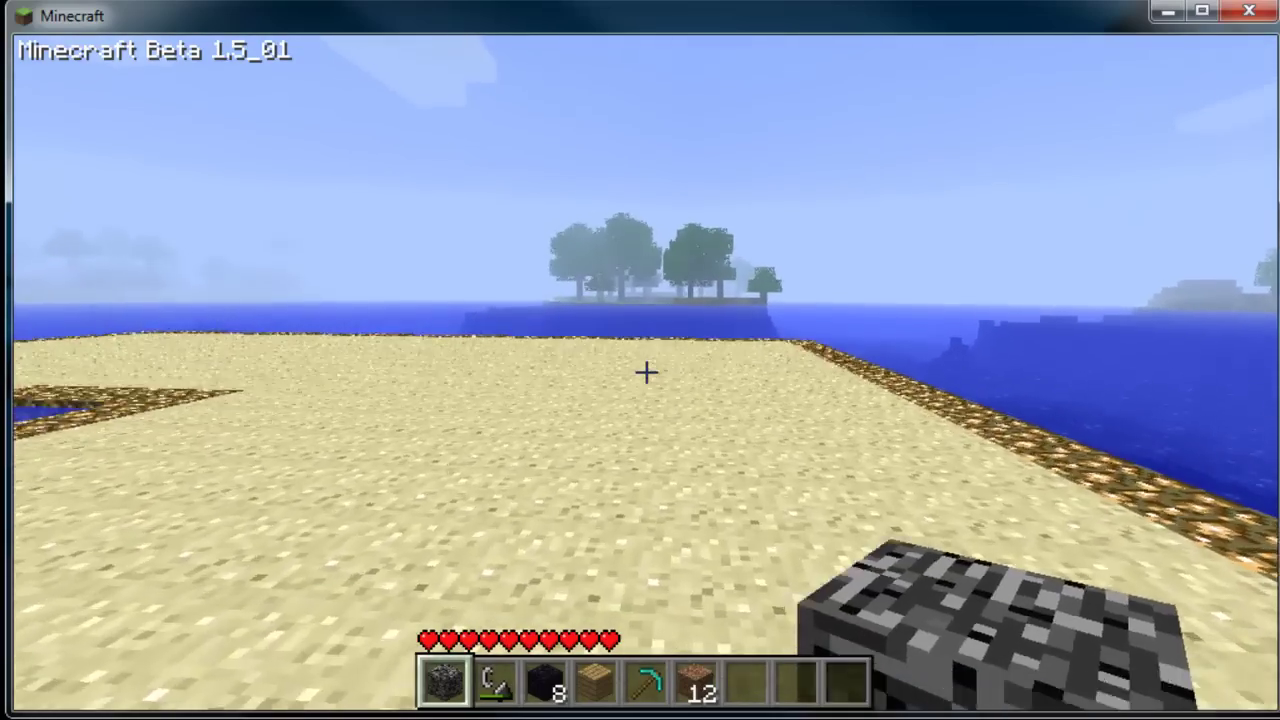
key(w)
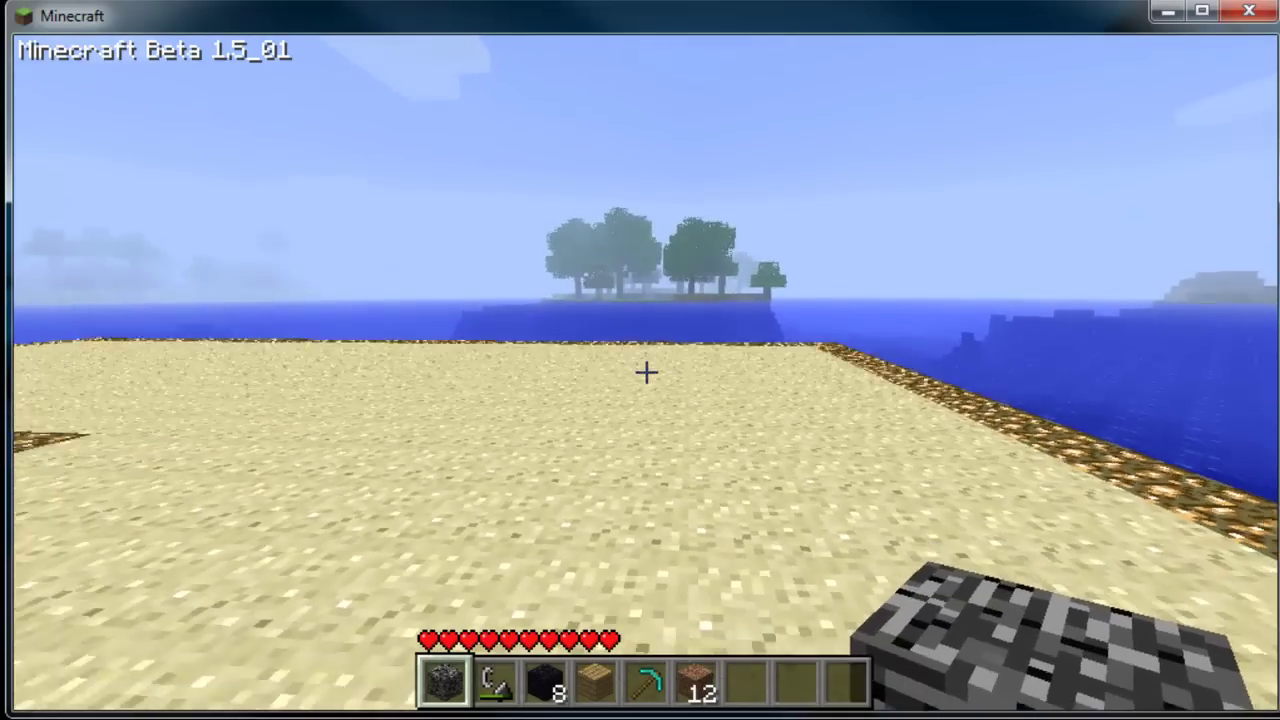
Show the list of gate plugin commands with the chat command /gate
text(t)
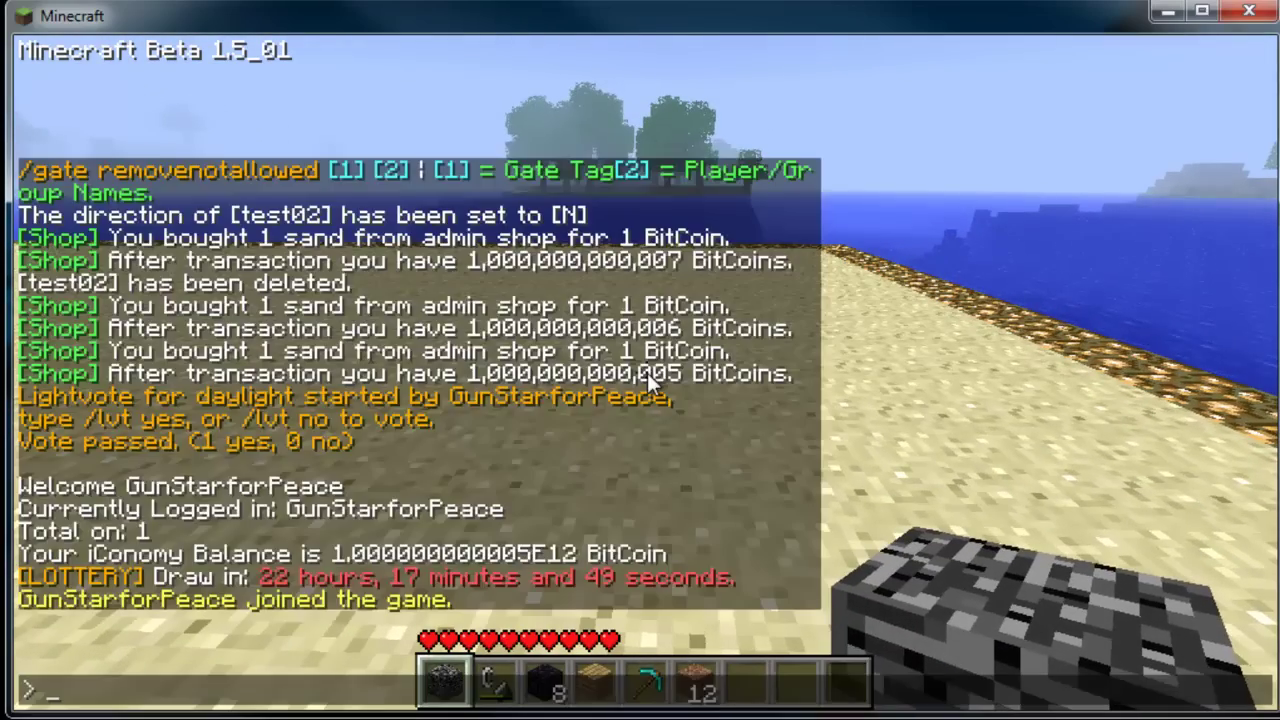
text(/gate)
key(Return)
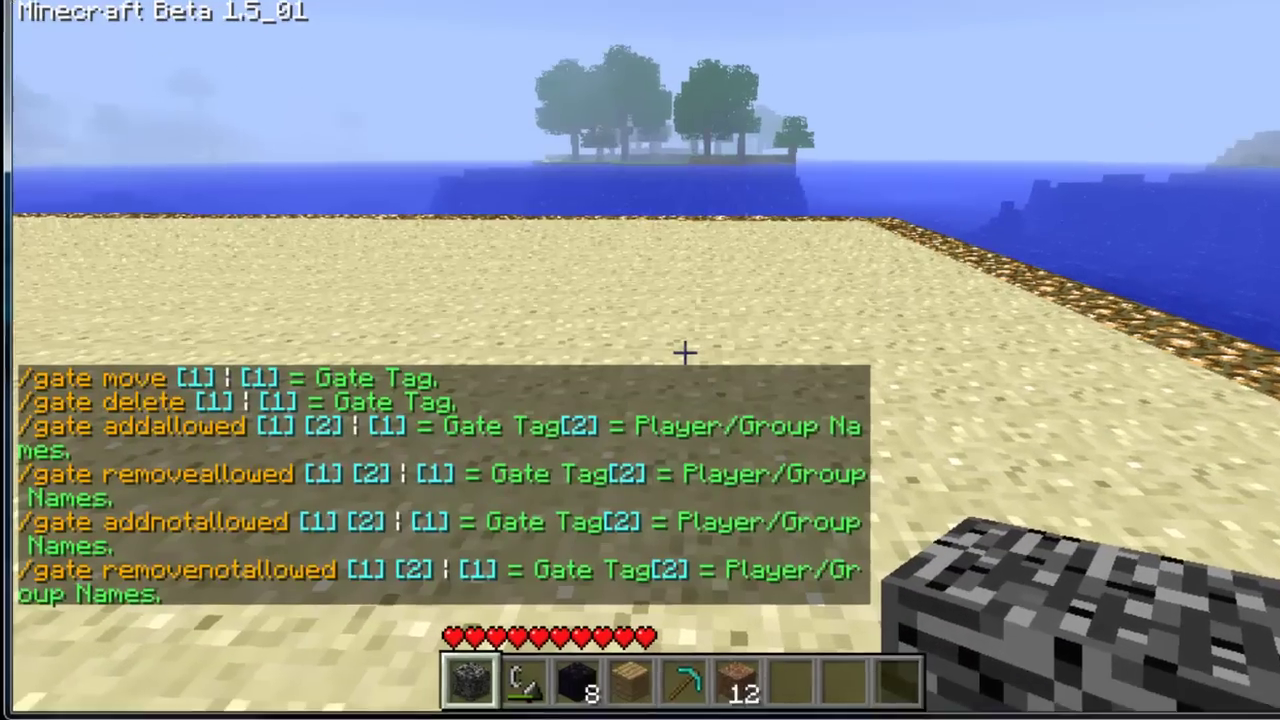
Create a gate named testy00 on the sand platform with the chat command /gate create
key(t)
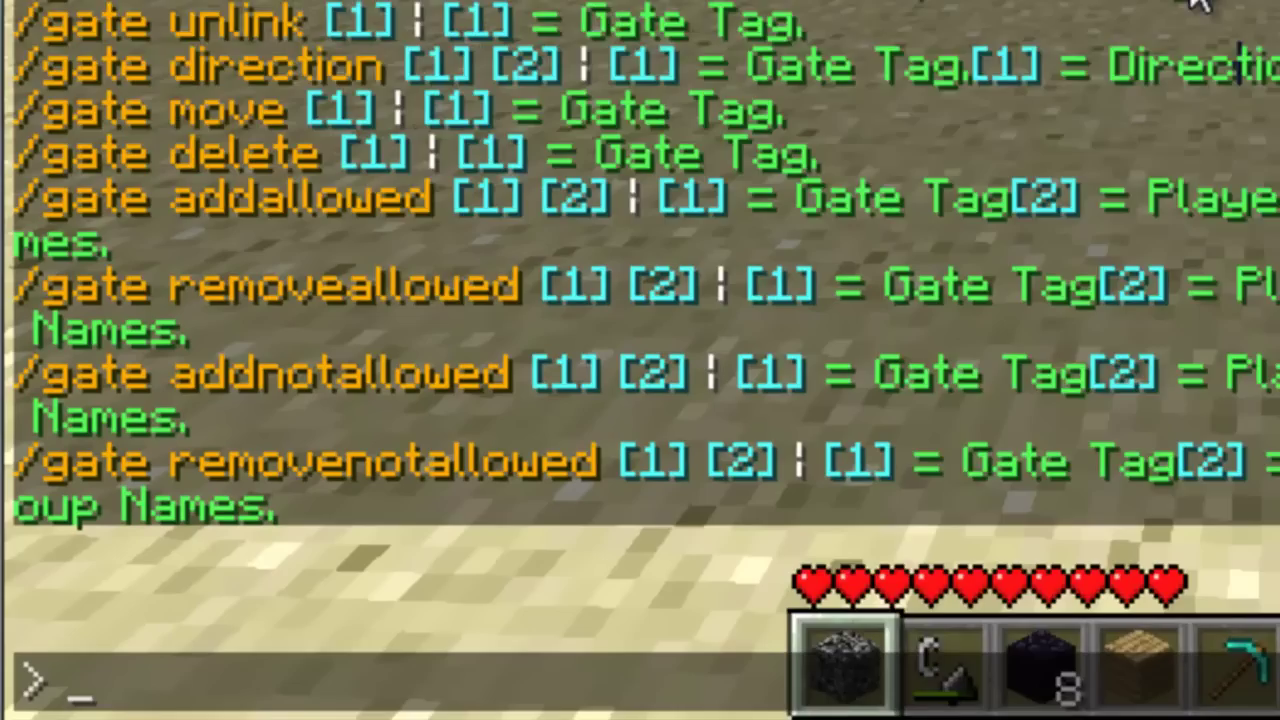
text(/gate create)
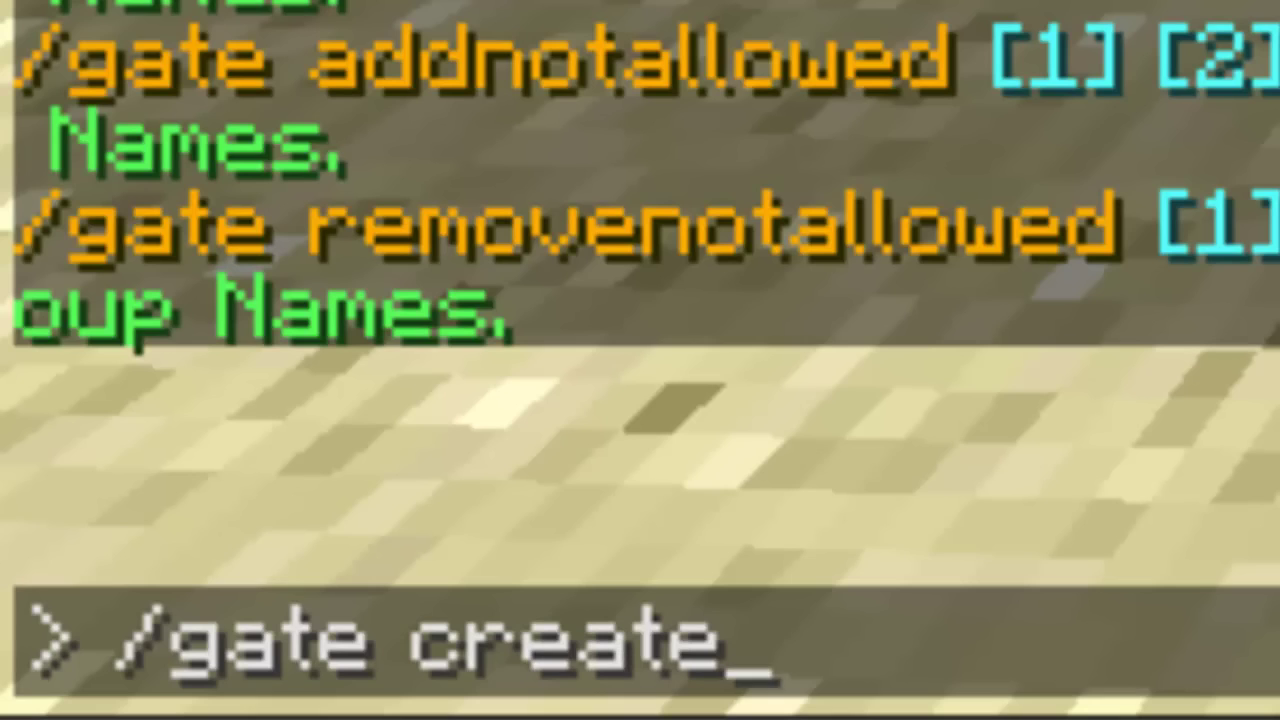
text( testy0)
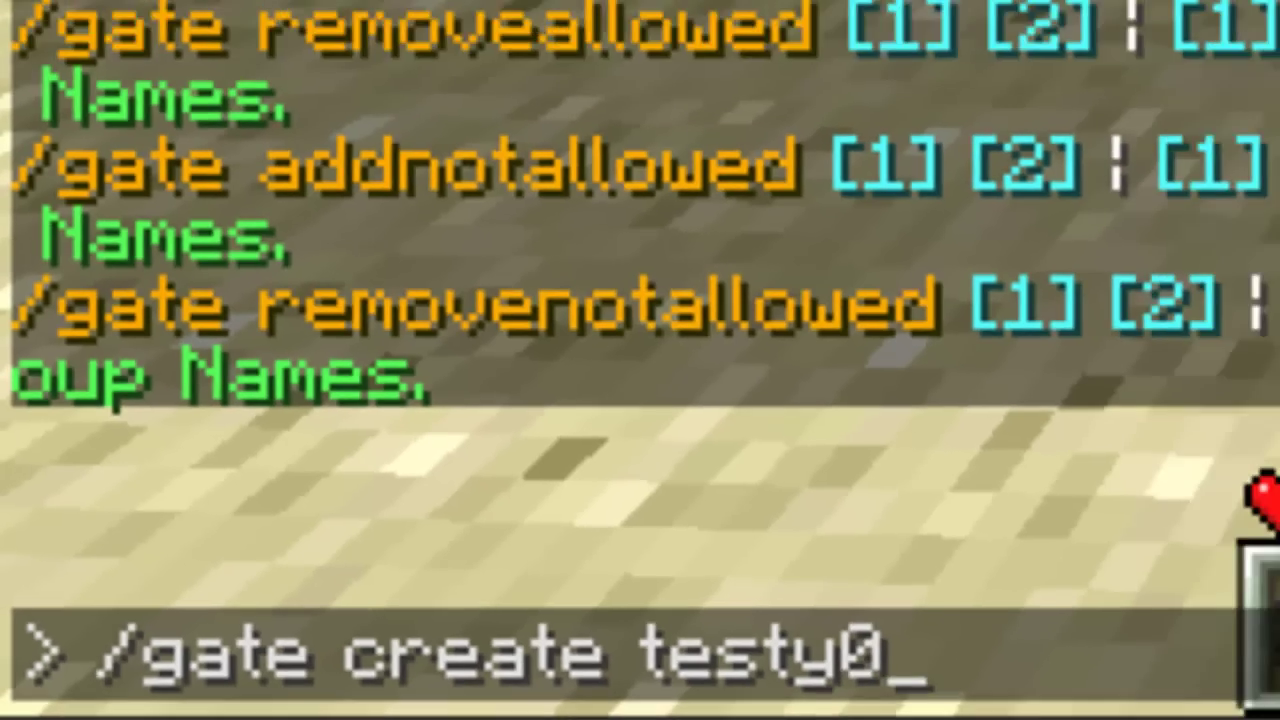
text(0)
key(Return)
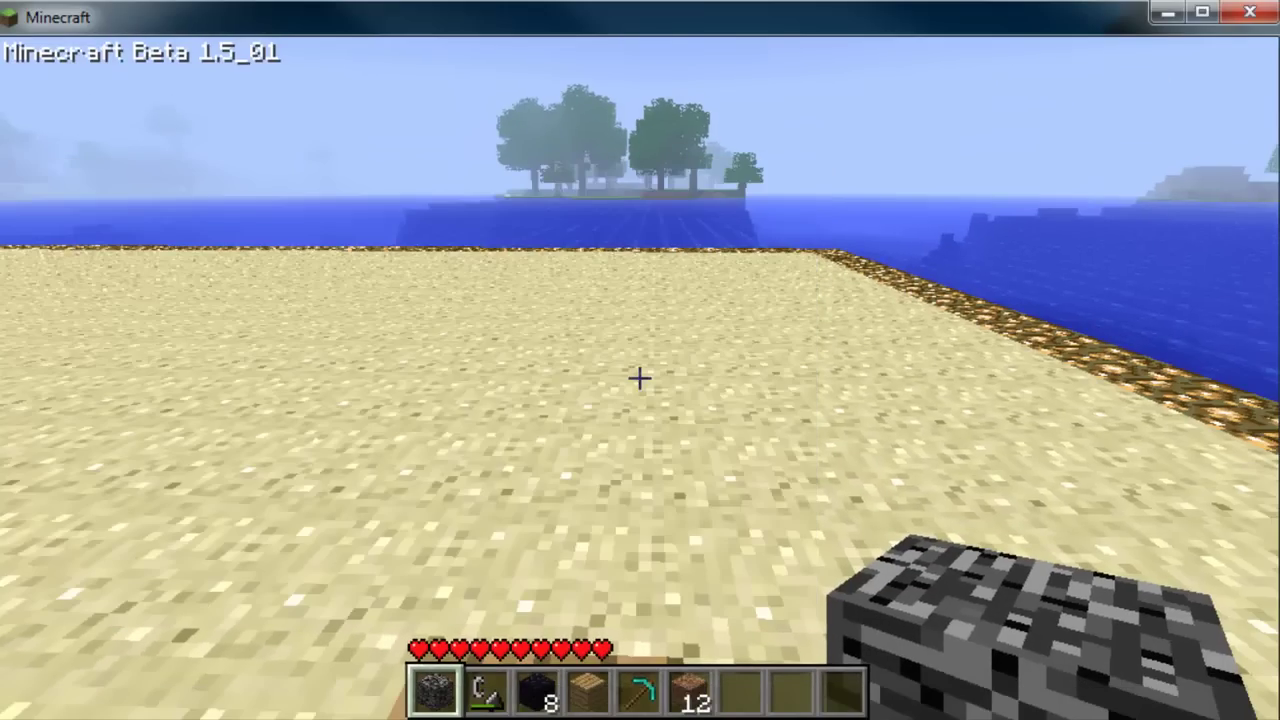
Walk around the testy00 gate and examine its obsidian and wooden plank blocks in the sand
key(s)
key(d)
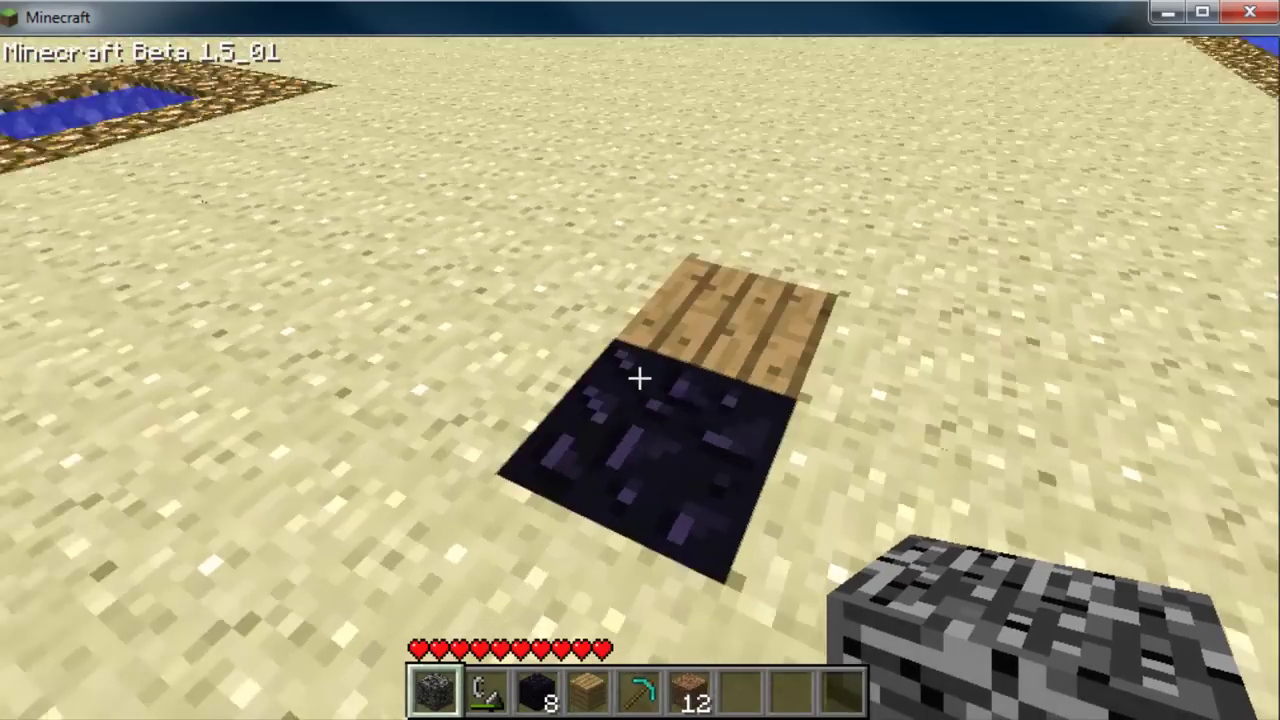
key(d)
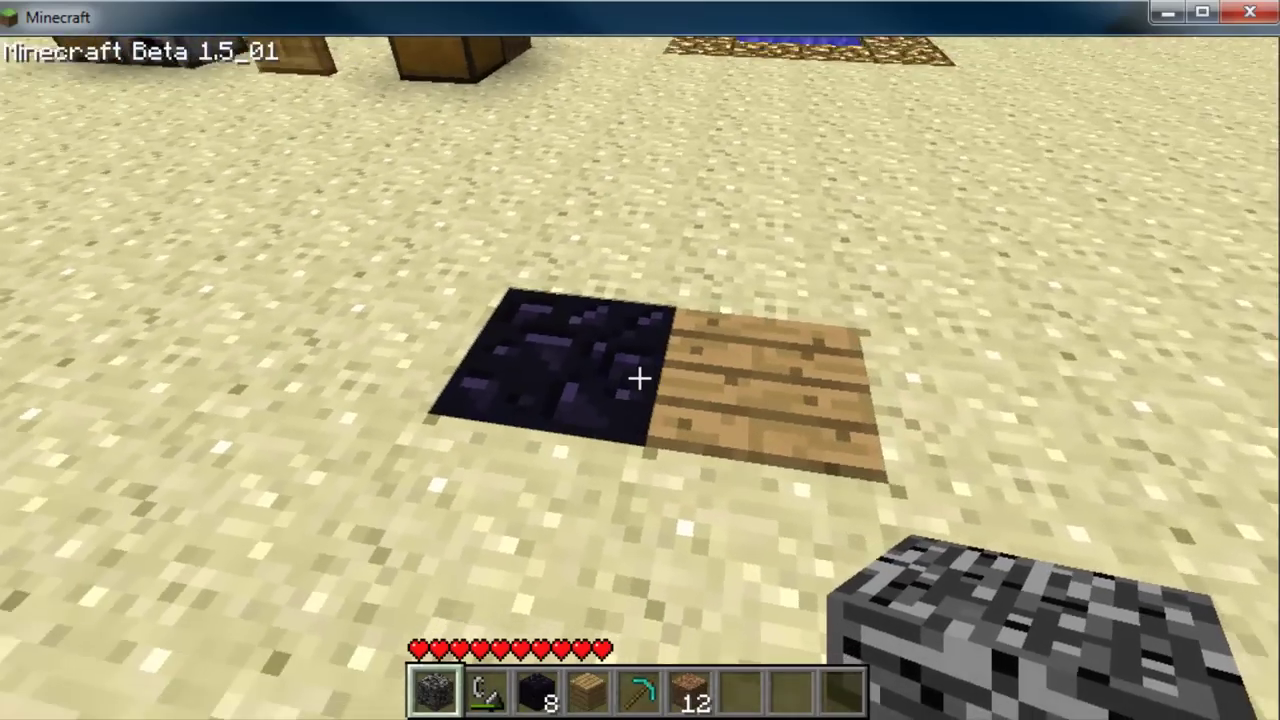
key(w)
Empty the character's hand and strike the wooden plank block of the testy00 gate several times
scroll(639, 378, down, 6)
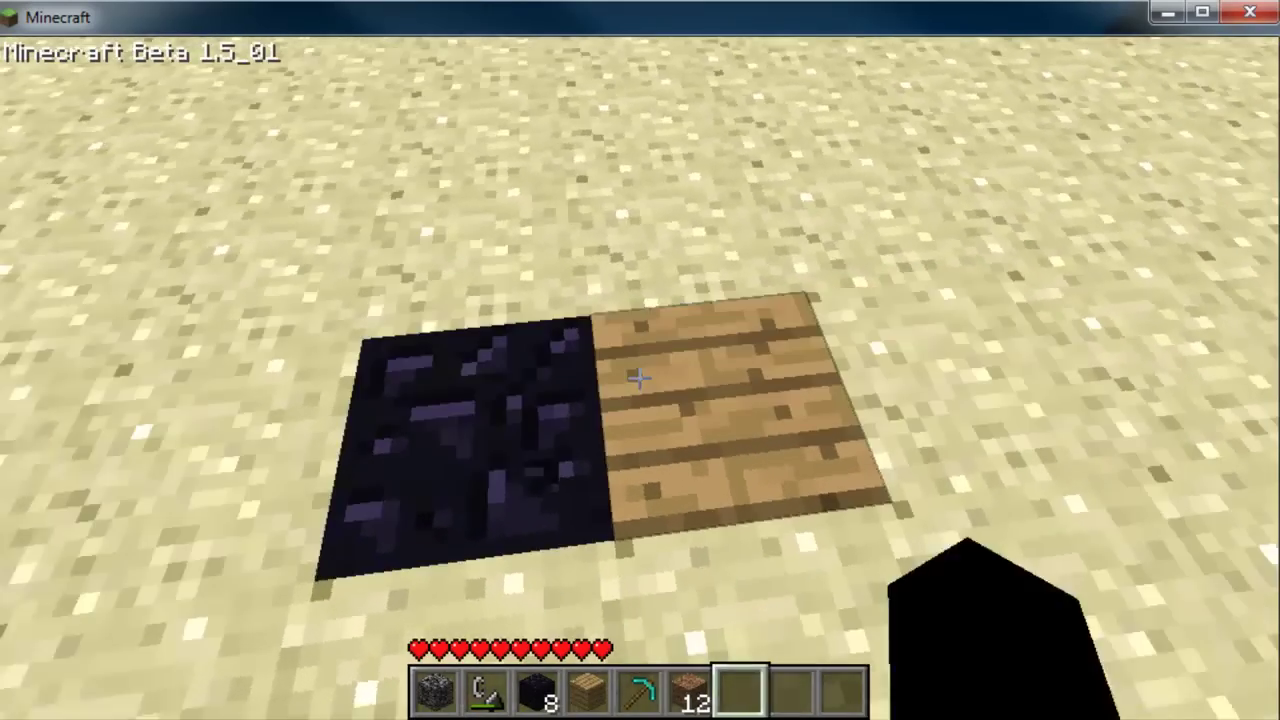
click(639, 378)
key(d)
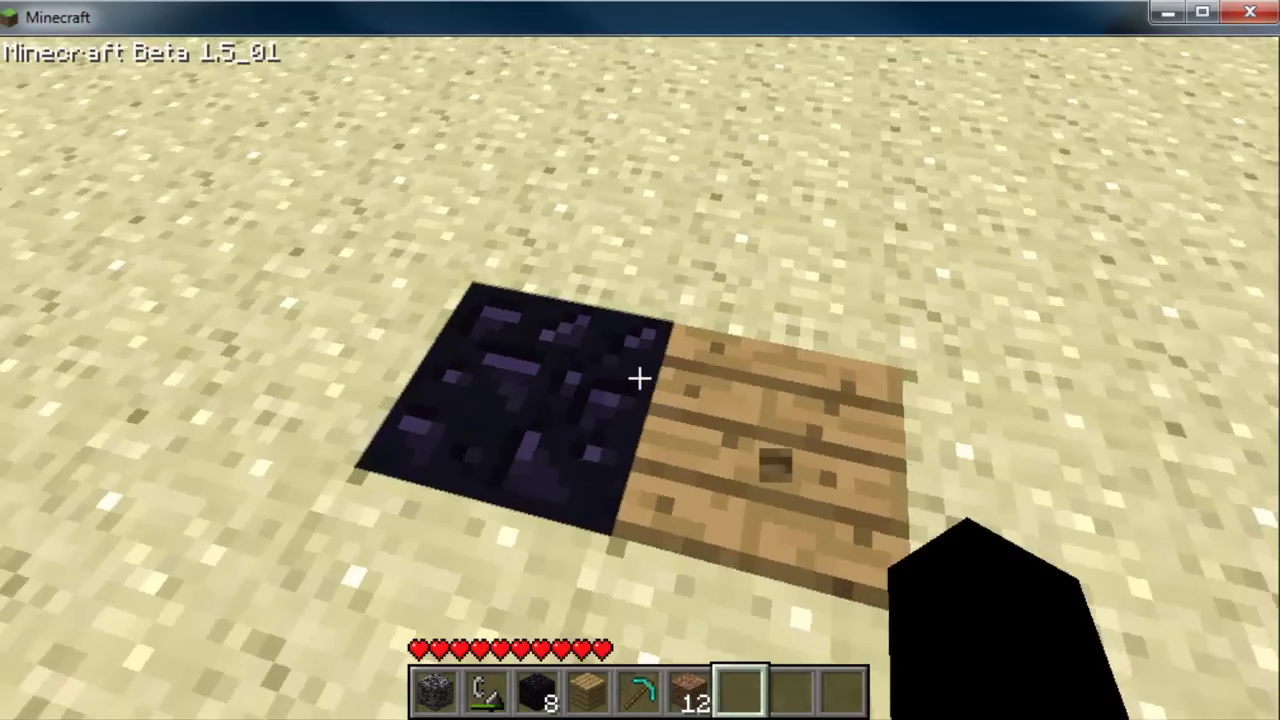
key(a)
click(639, 378)
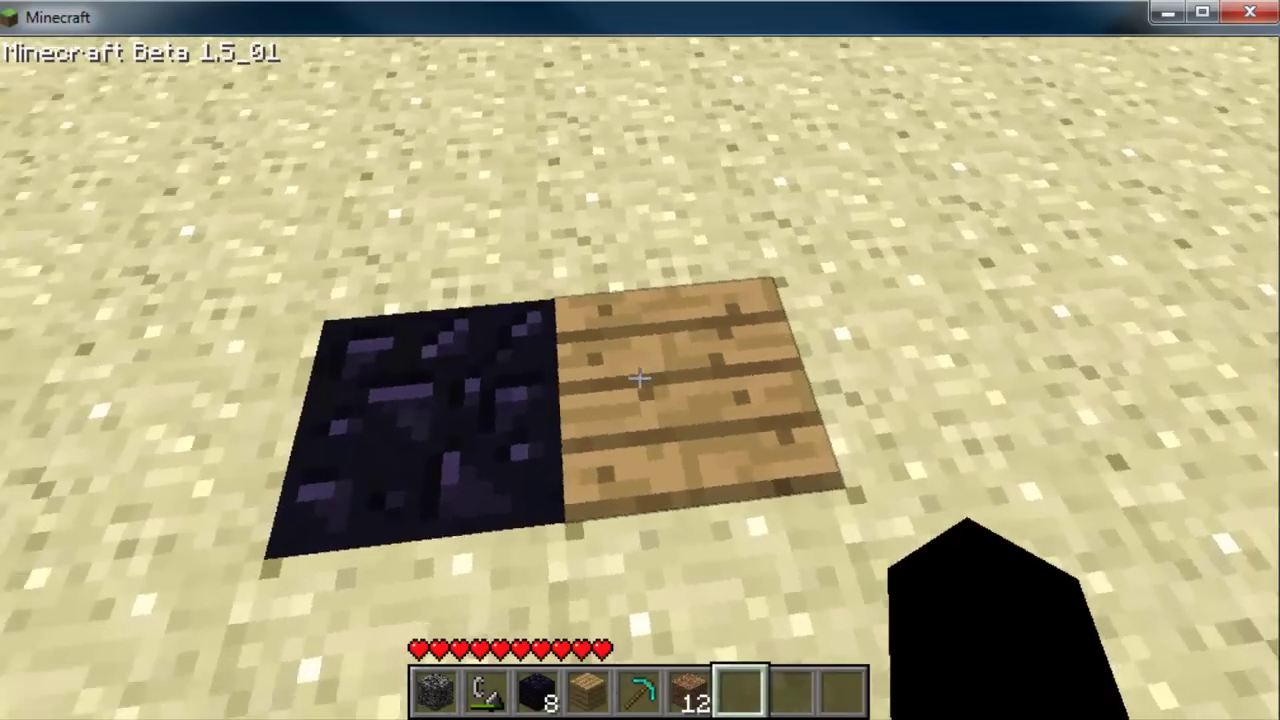
click(639, 378)
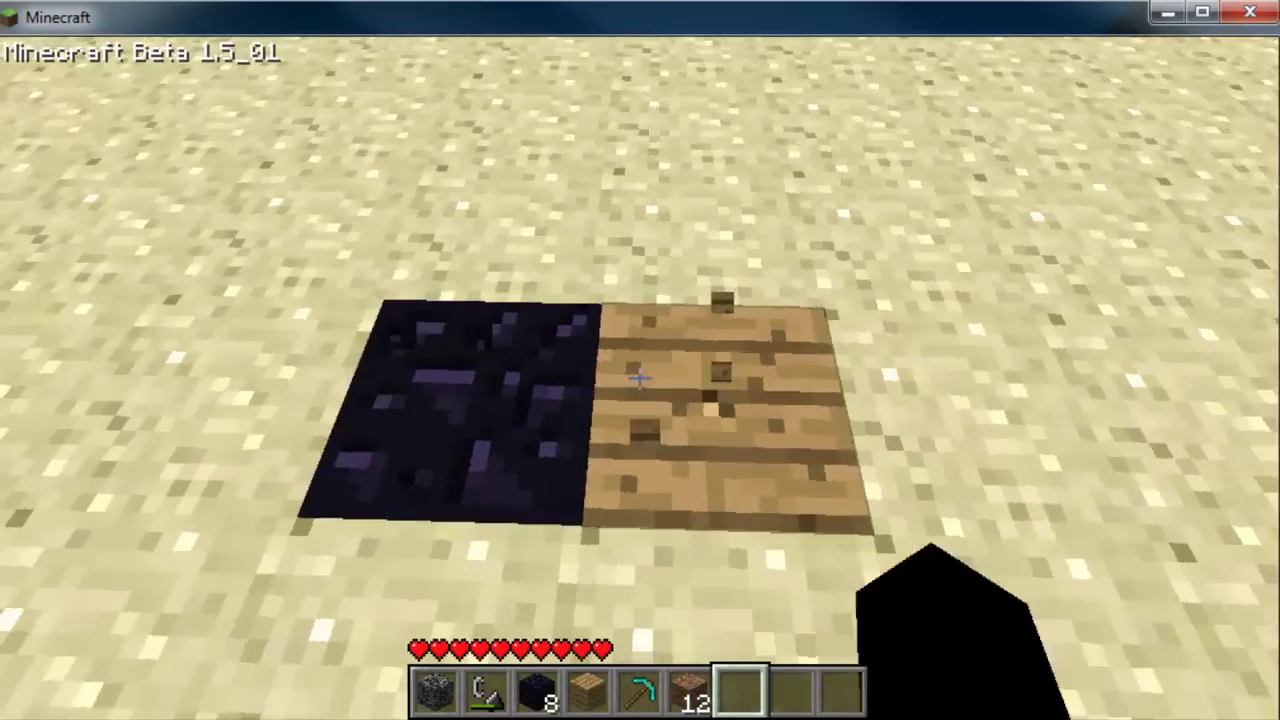
key(a)
click(639, 378)
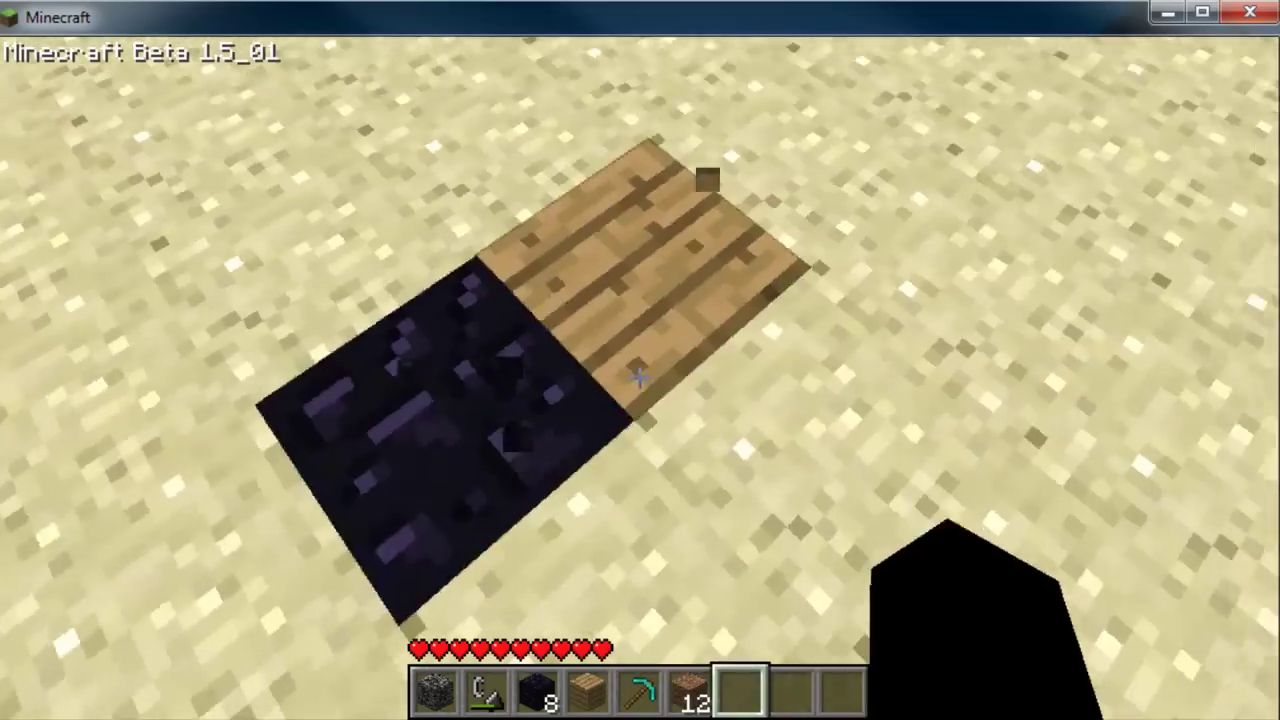
click(639, 378)
click(639, 378)
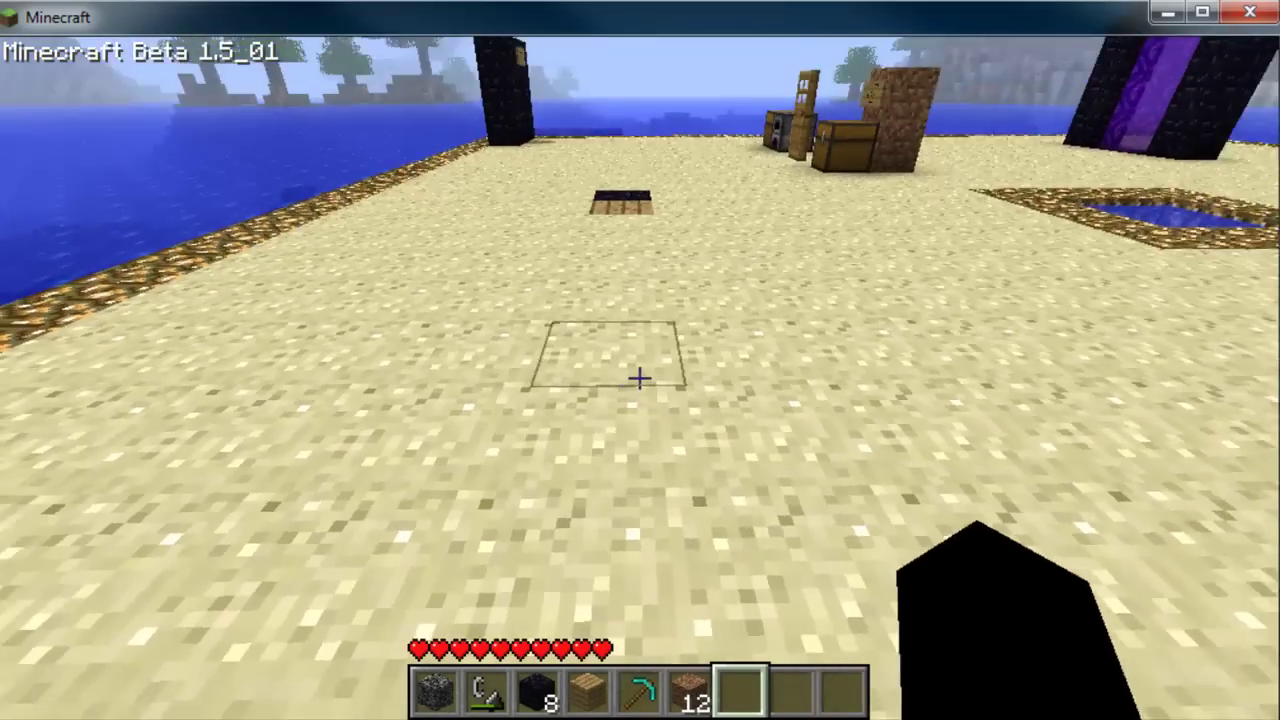
Create a second gate named testy01 on the sand farther away from the testy00 gate
key(t)
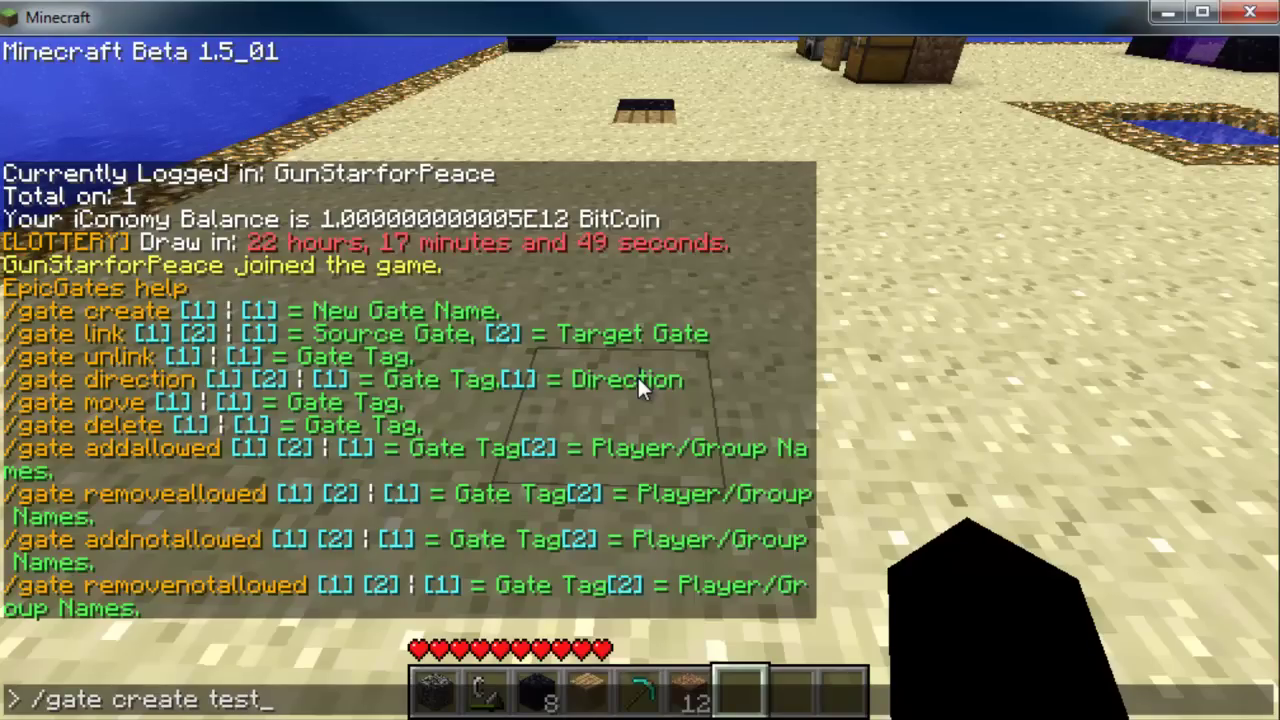
key(Return)
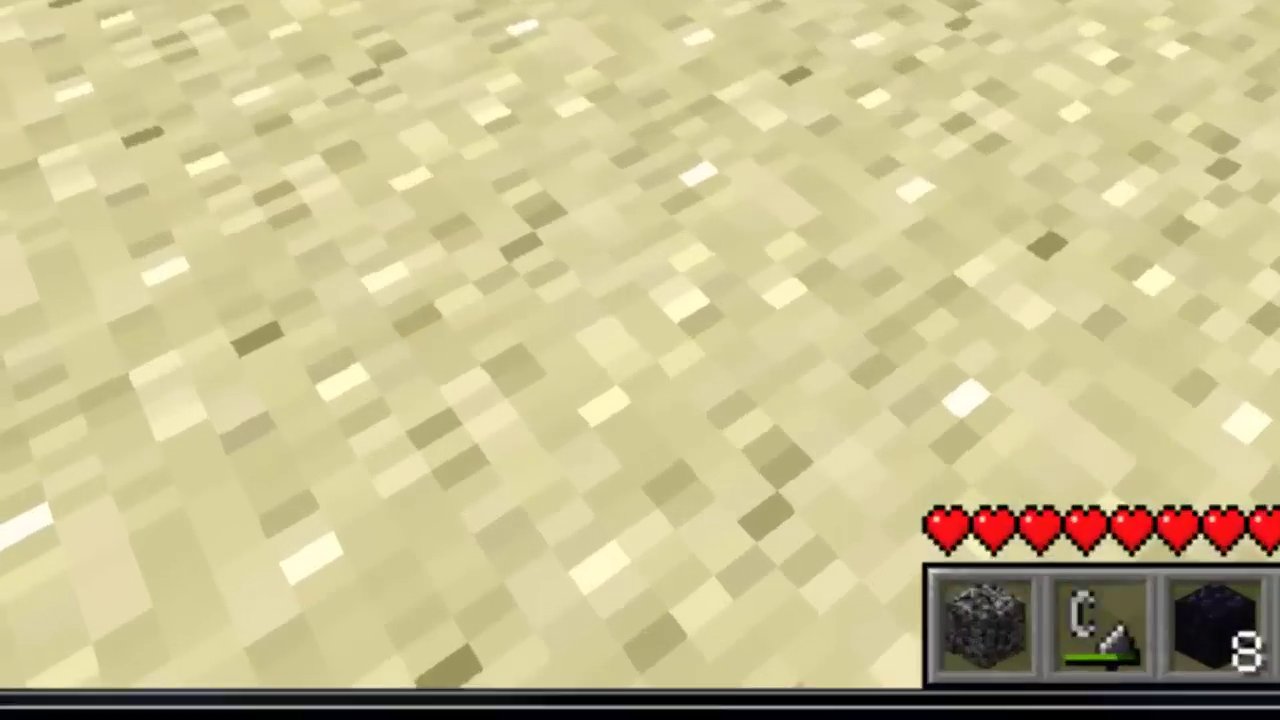
Try to link the testy gates with the chat command /gate link
text(t/)
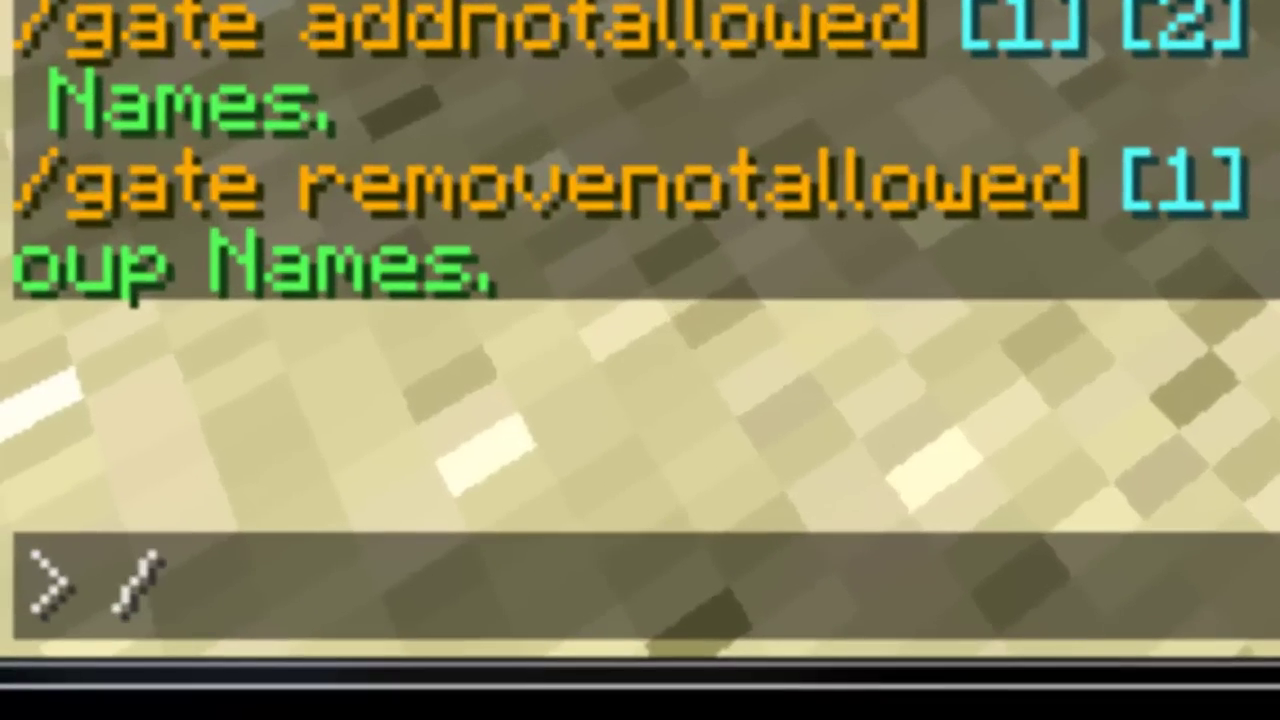
text(gate link testy)
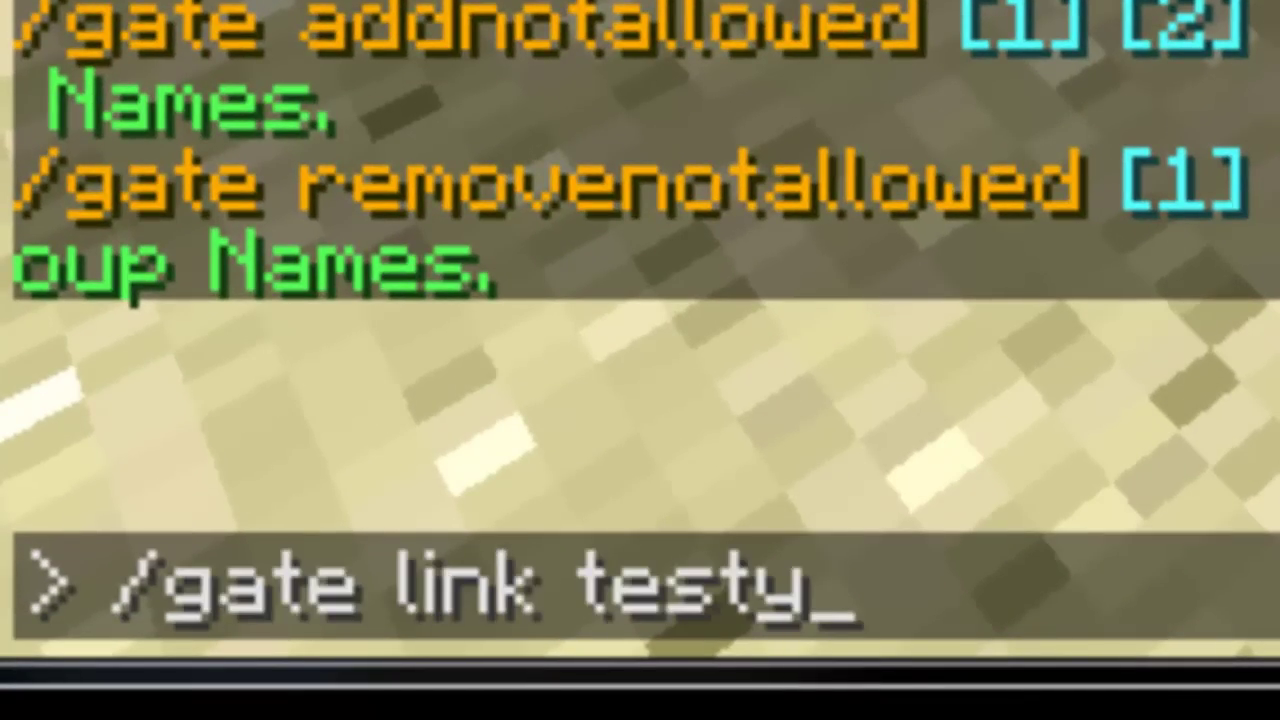
key(Return)
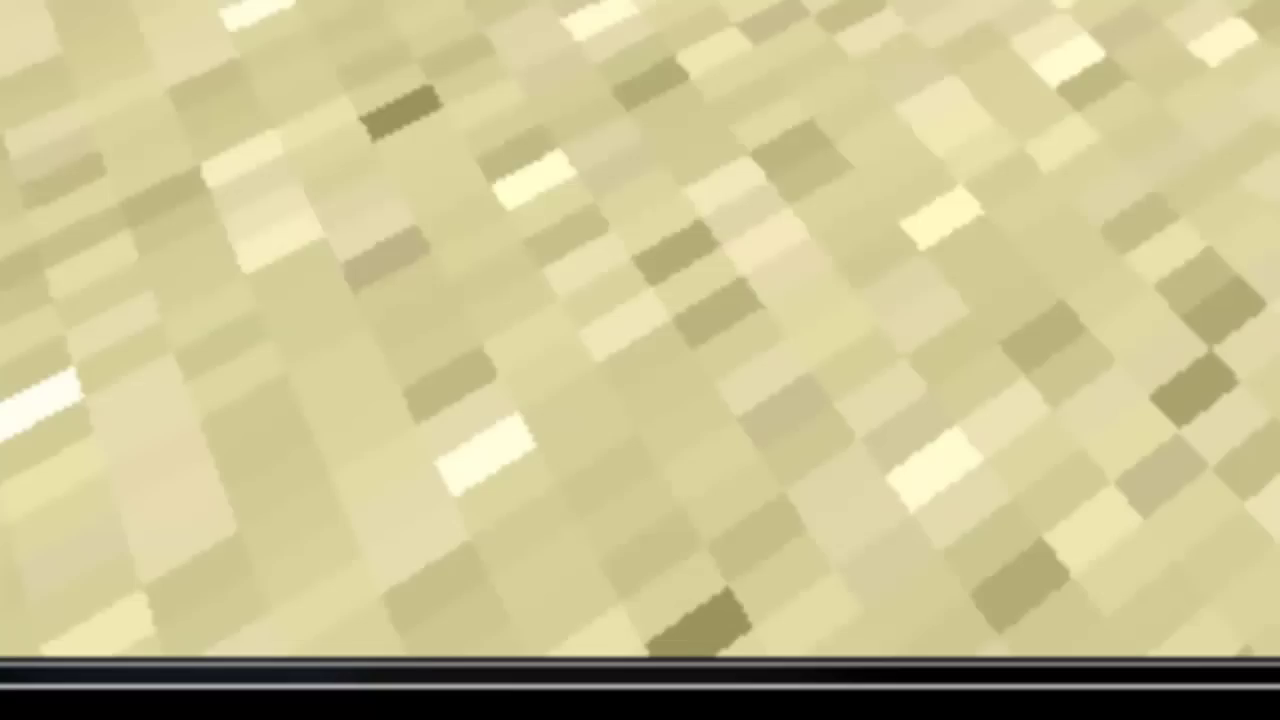
Link source gate testy00 to target gate testy01 with the command /gate link testy00 testy01
text(t)
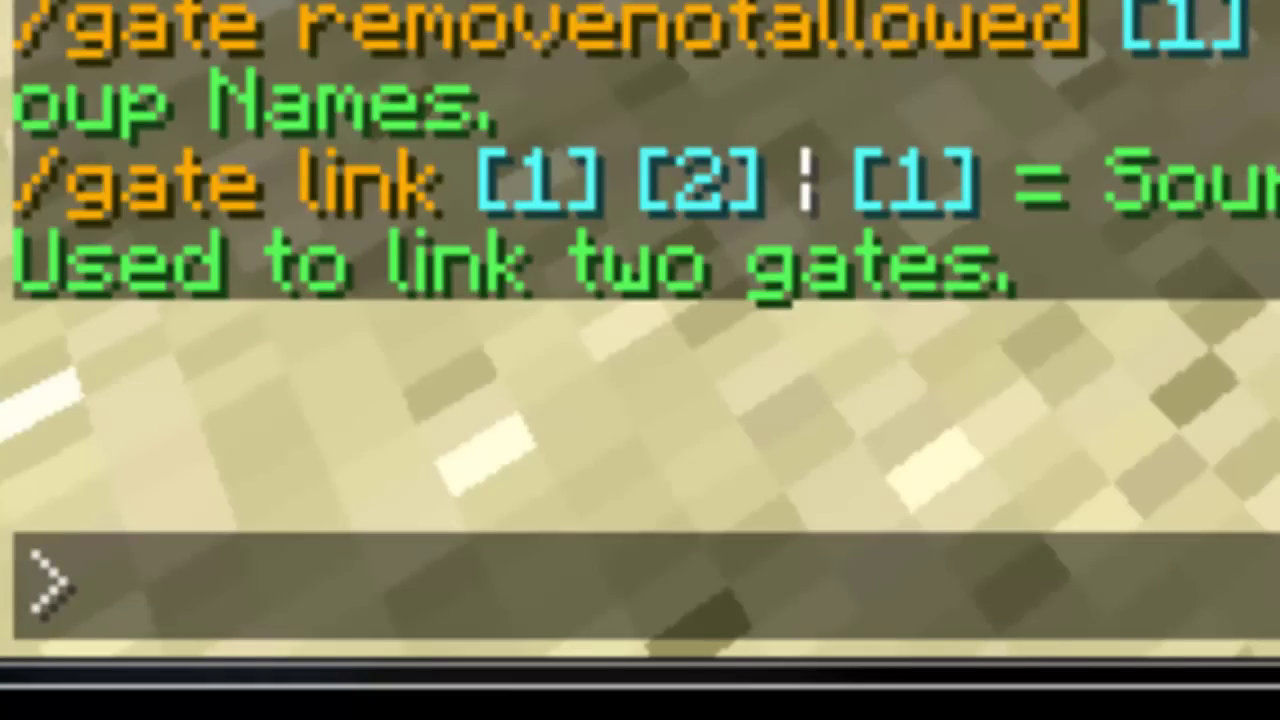
text(gate)
key(BackSpace)
key(BackSpace)
key(BackSpace)
key(BackSpace)
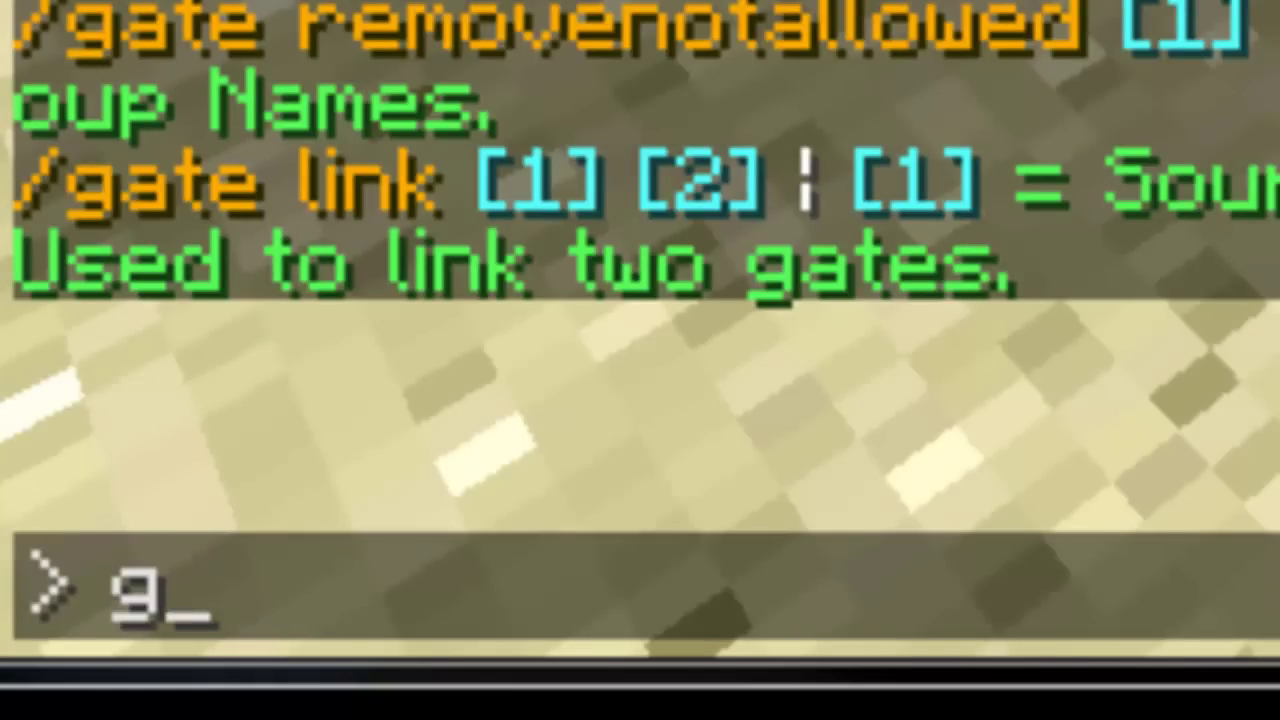
text(/gate link)
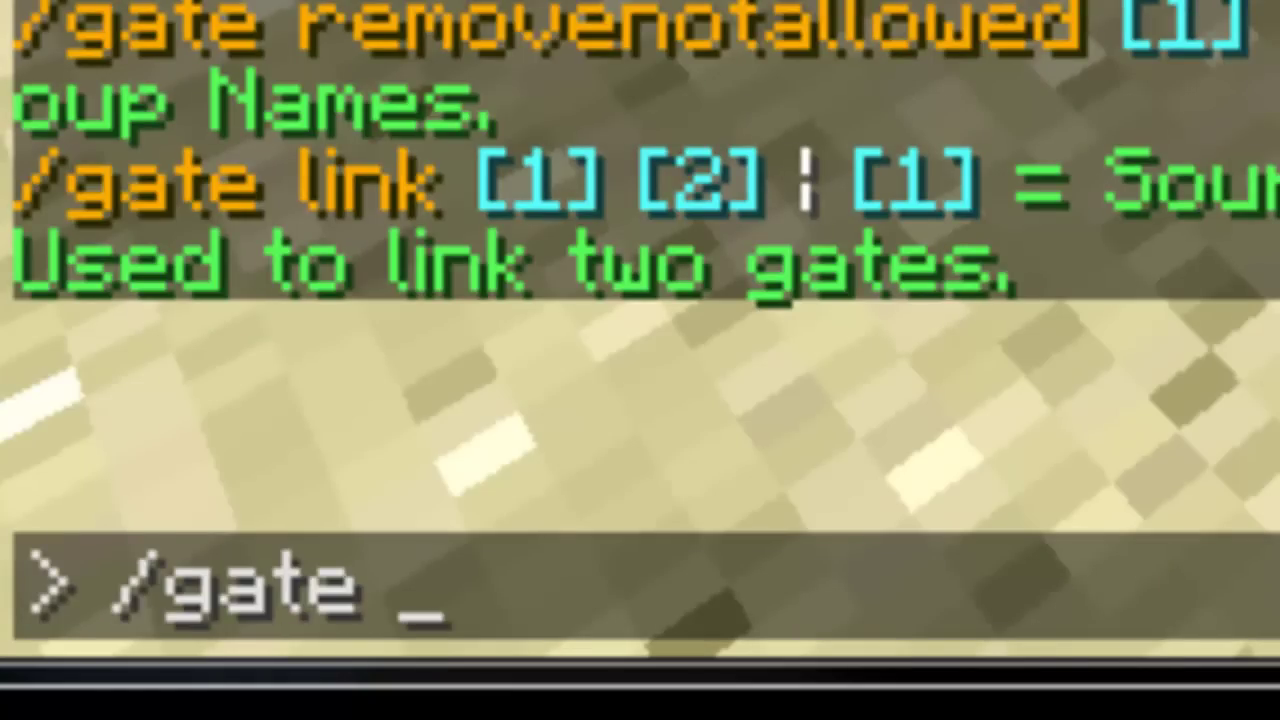
text( test)
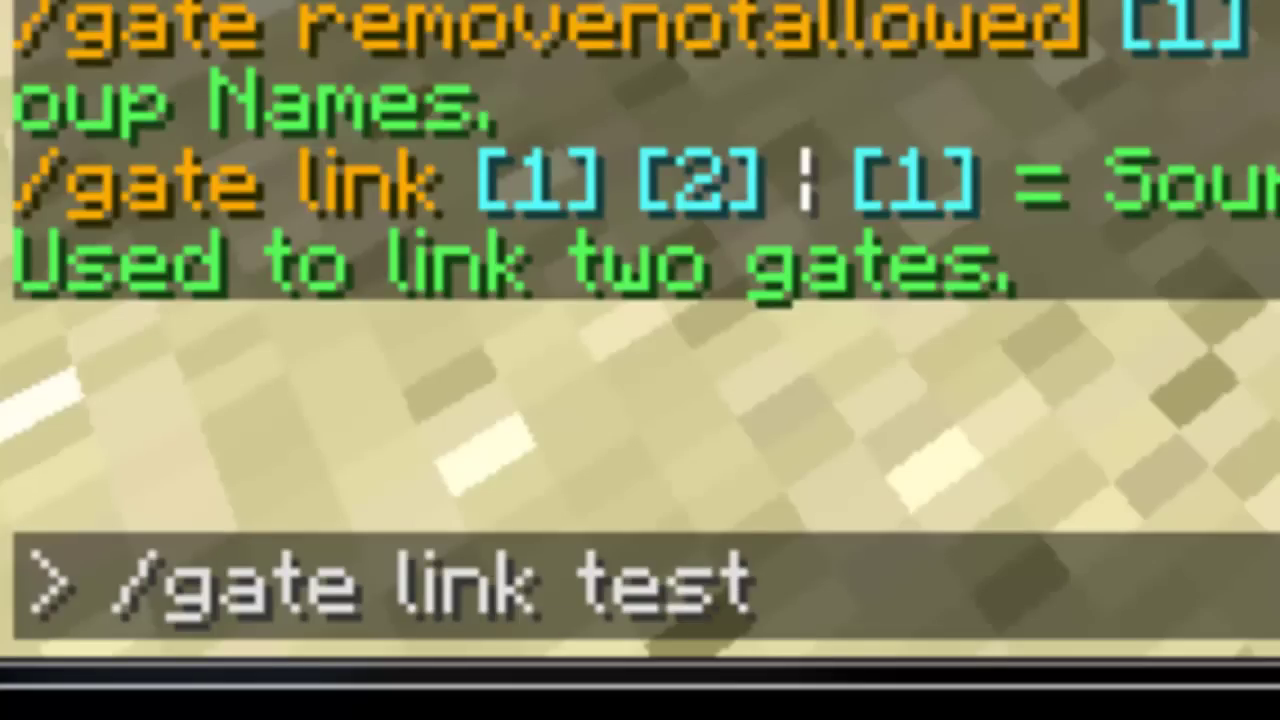
text(y00 ty)
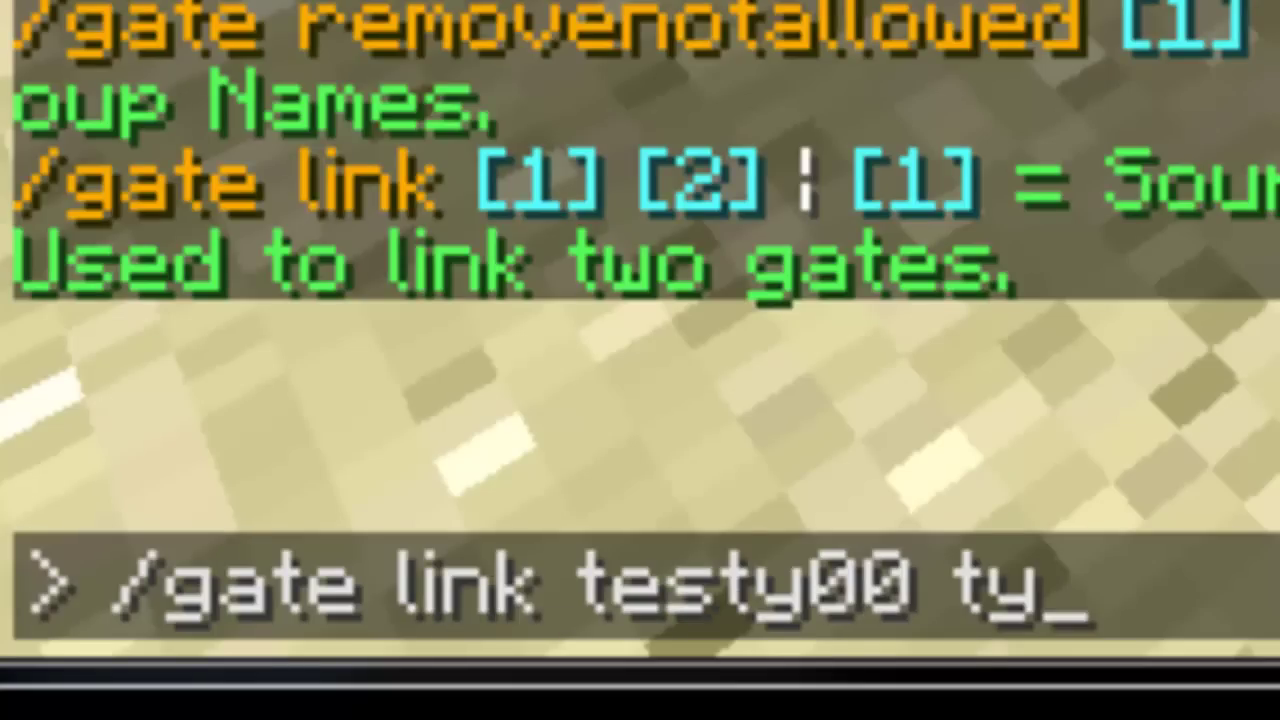
key(BackSpace)
text(eas)
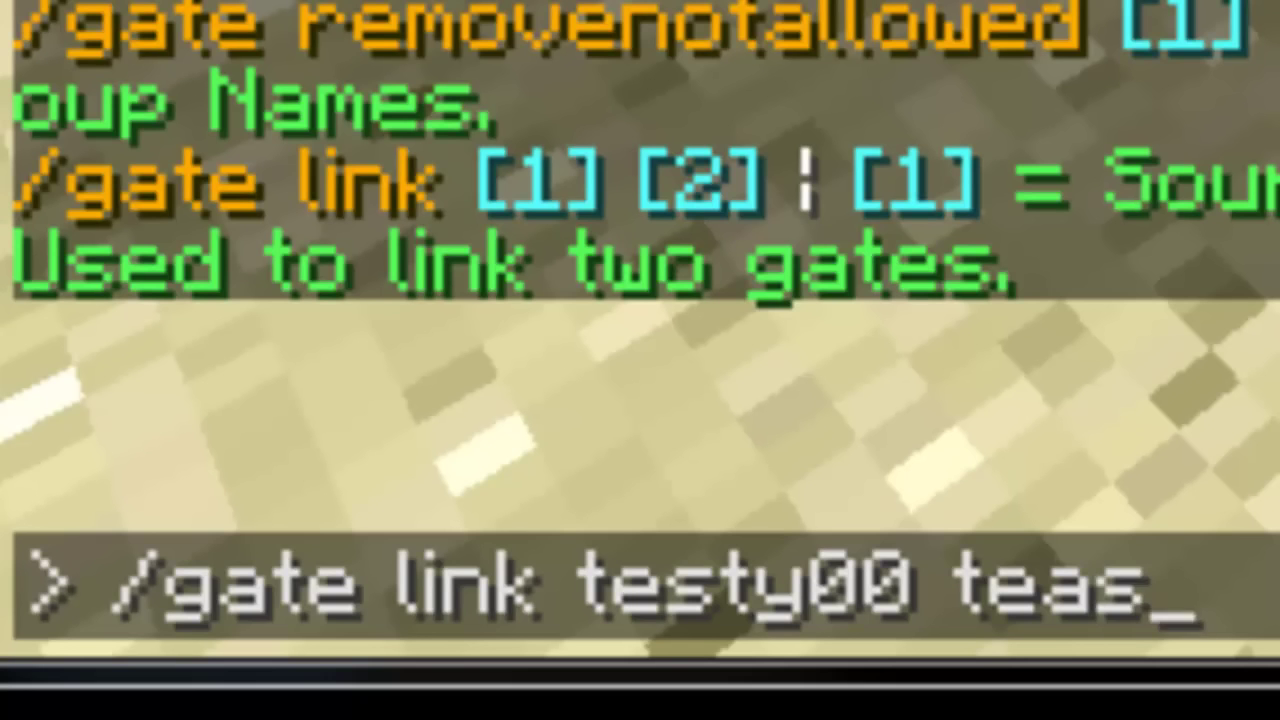
key(BackSpace)
key(BackSpace)
text(sty01)
key(Return)
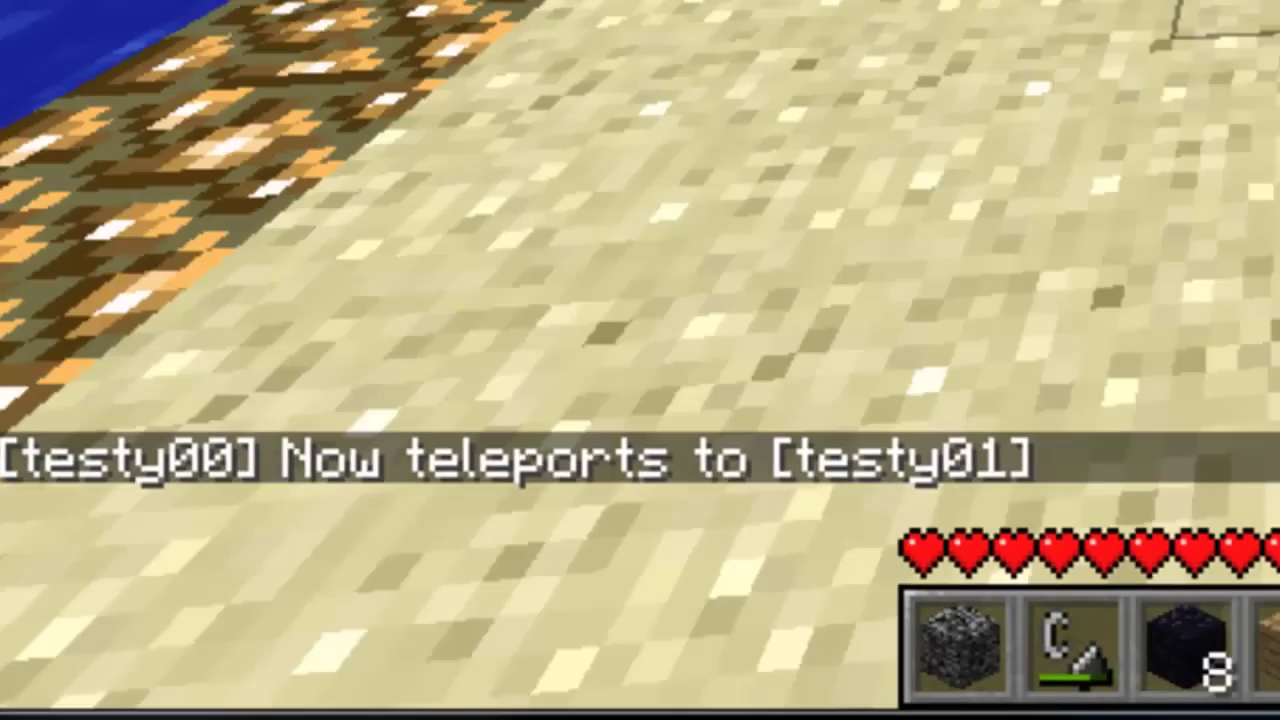
Link gate testy01 back to gate testy00 with the chat command /gate link
key(w)
key(w)
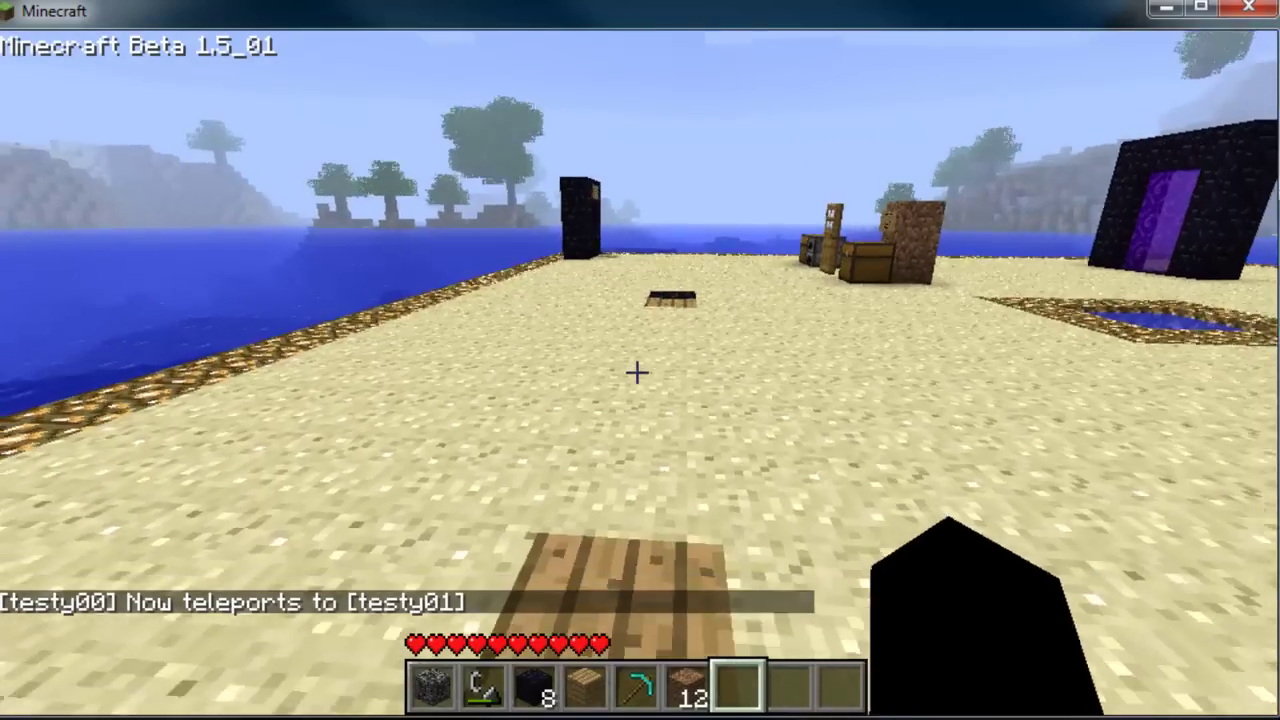
text(t/)
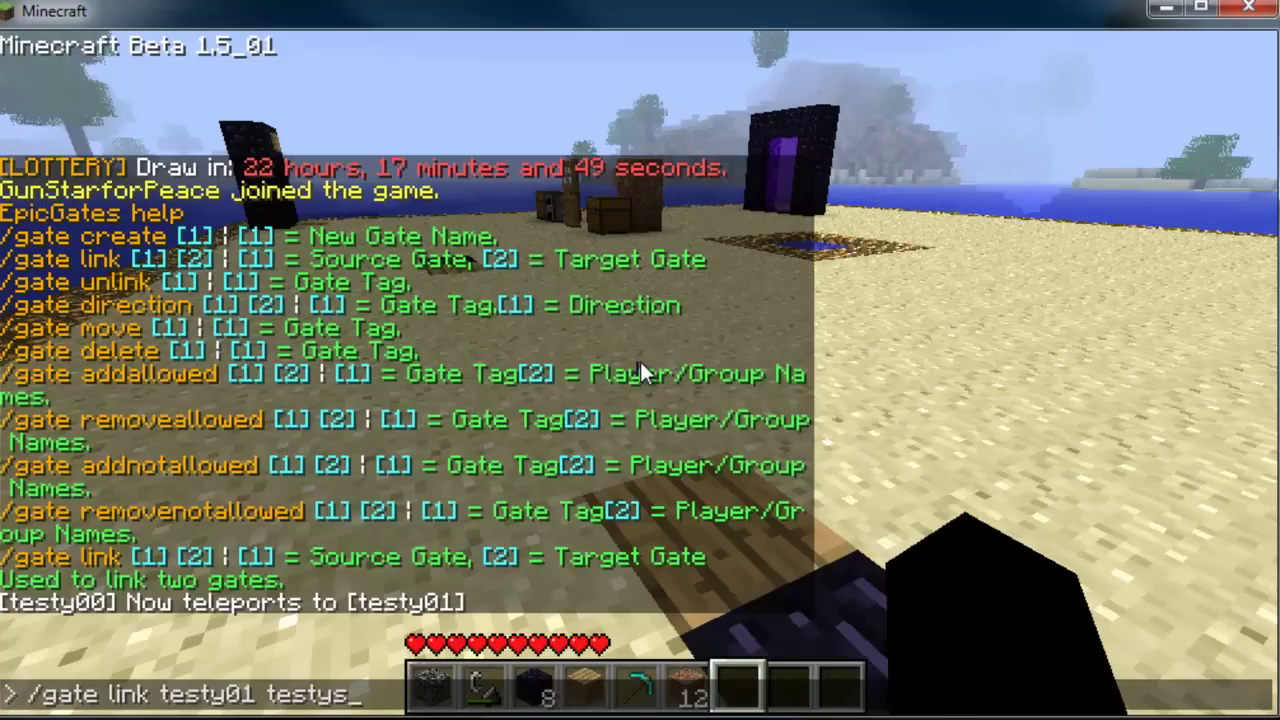
key(Return)
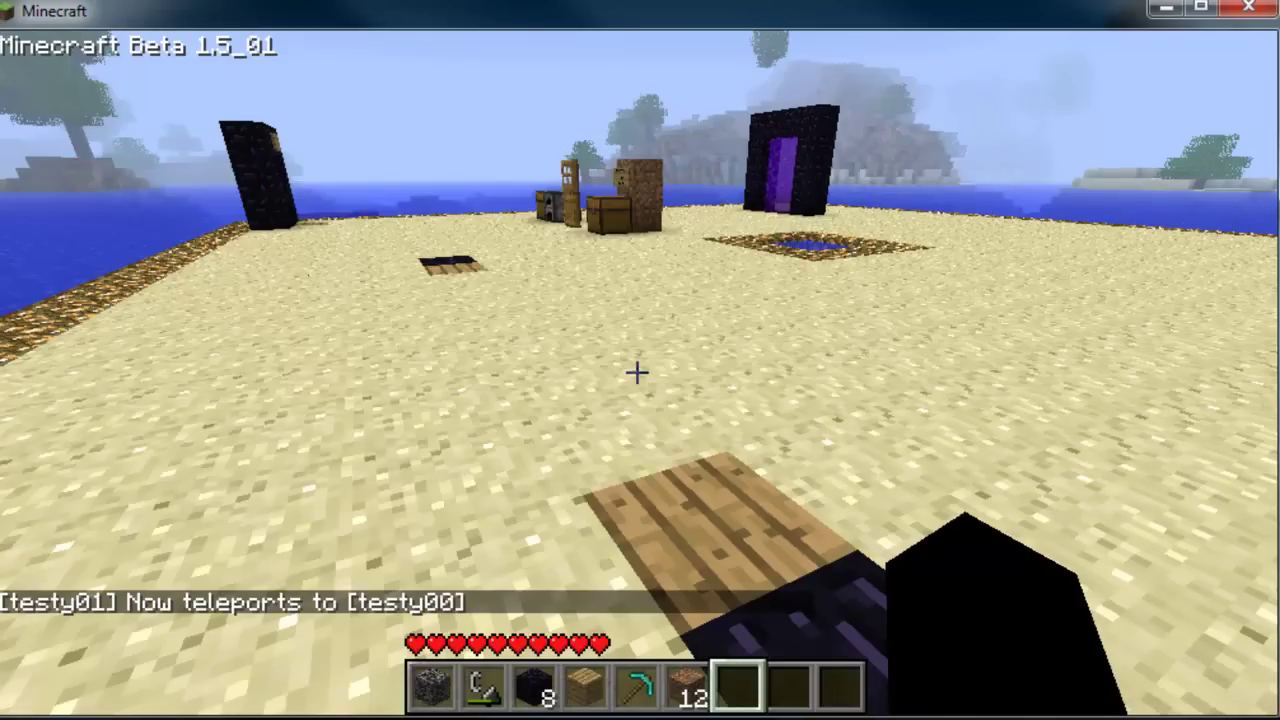
Walk onto the linked testy00 and testy01 gates in turn to test teleporting in both directions
key(d)
key(w)
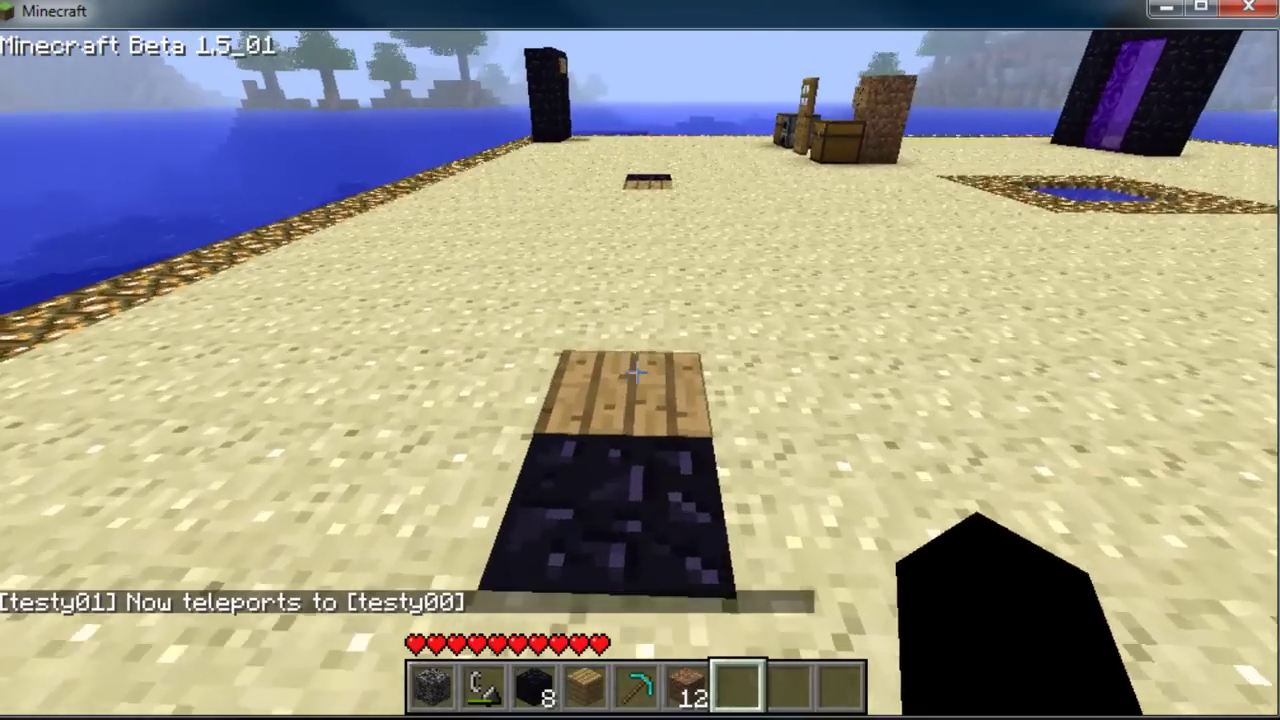
key(s)
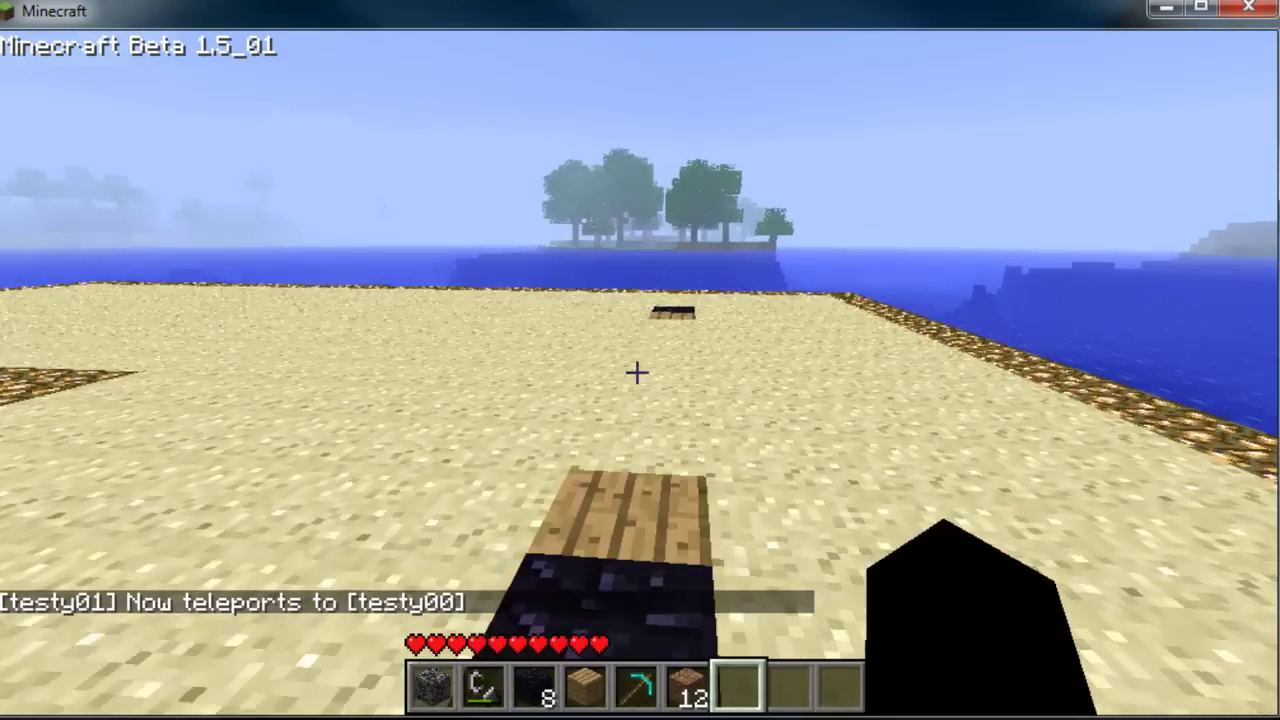
key(w)
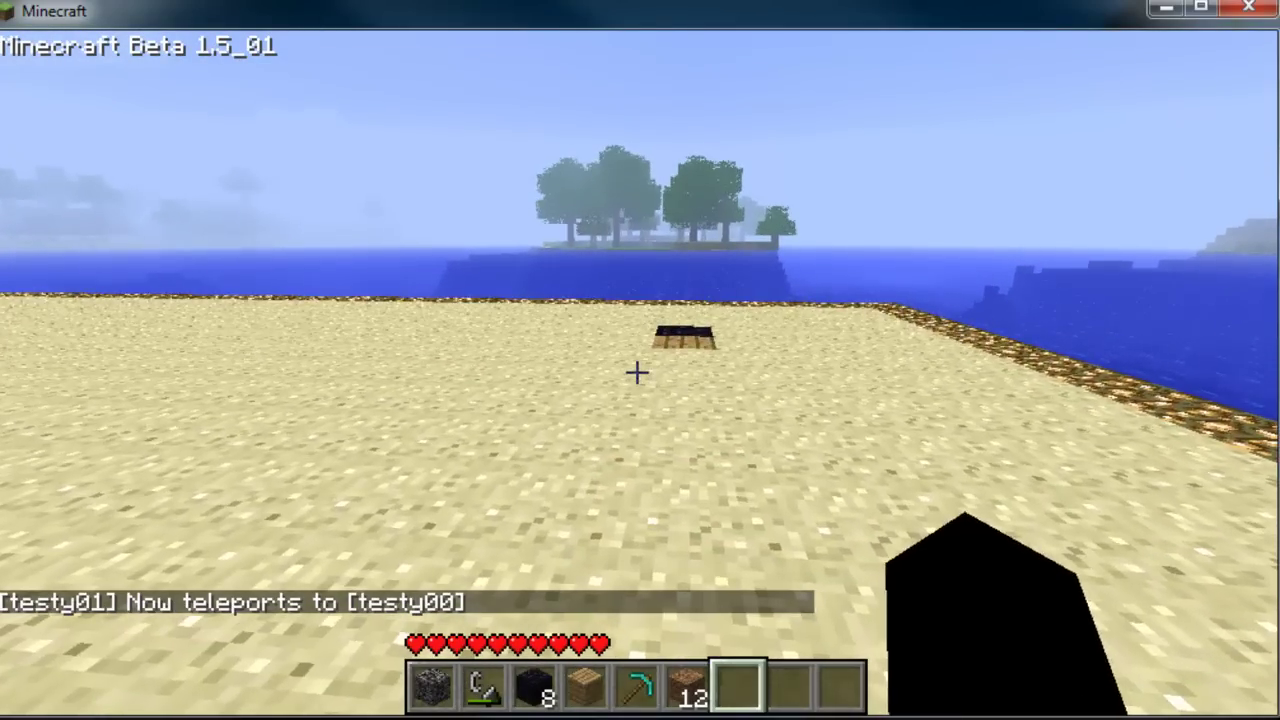
key(w)
key(s)
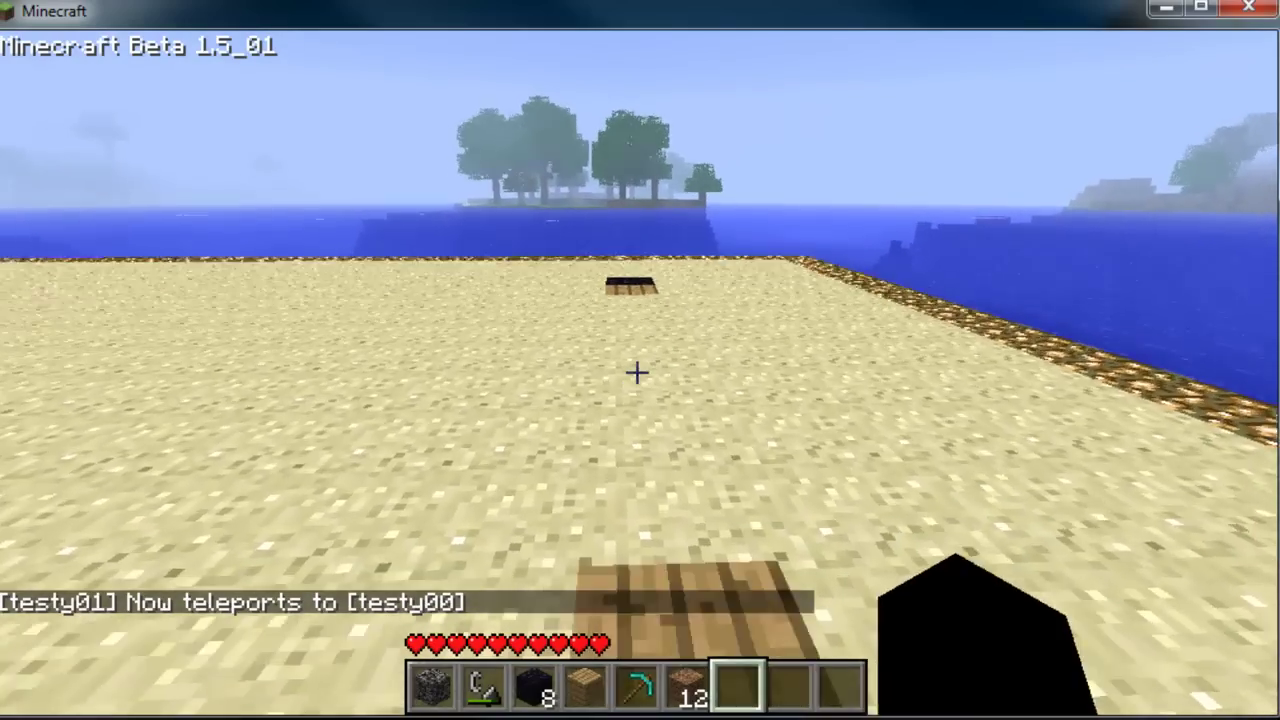
key(w)
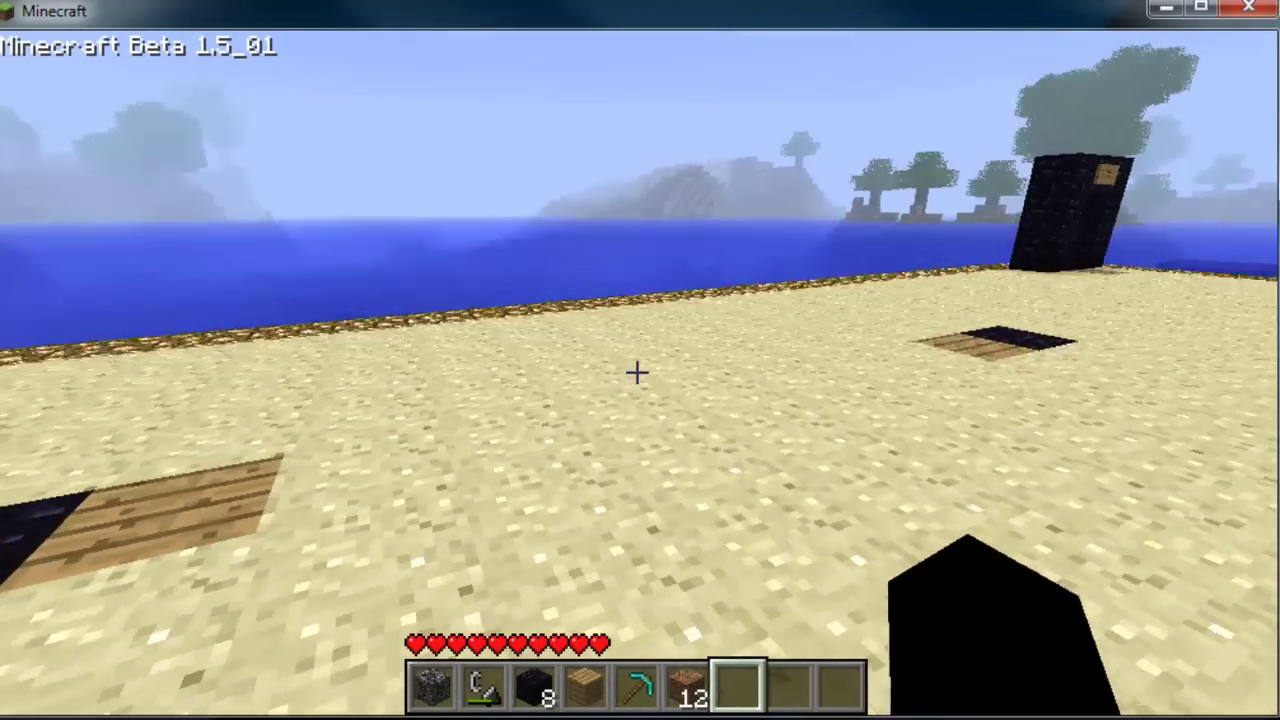
Cycle the render distance to a farther view and review the EpicGates command list in the chat
key(f)
key(f)
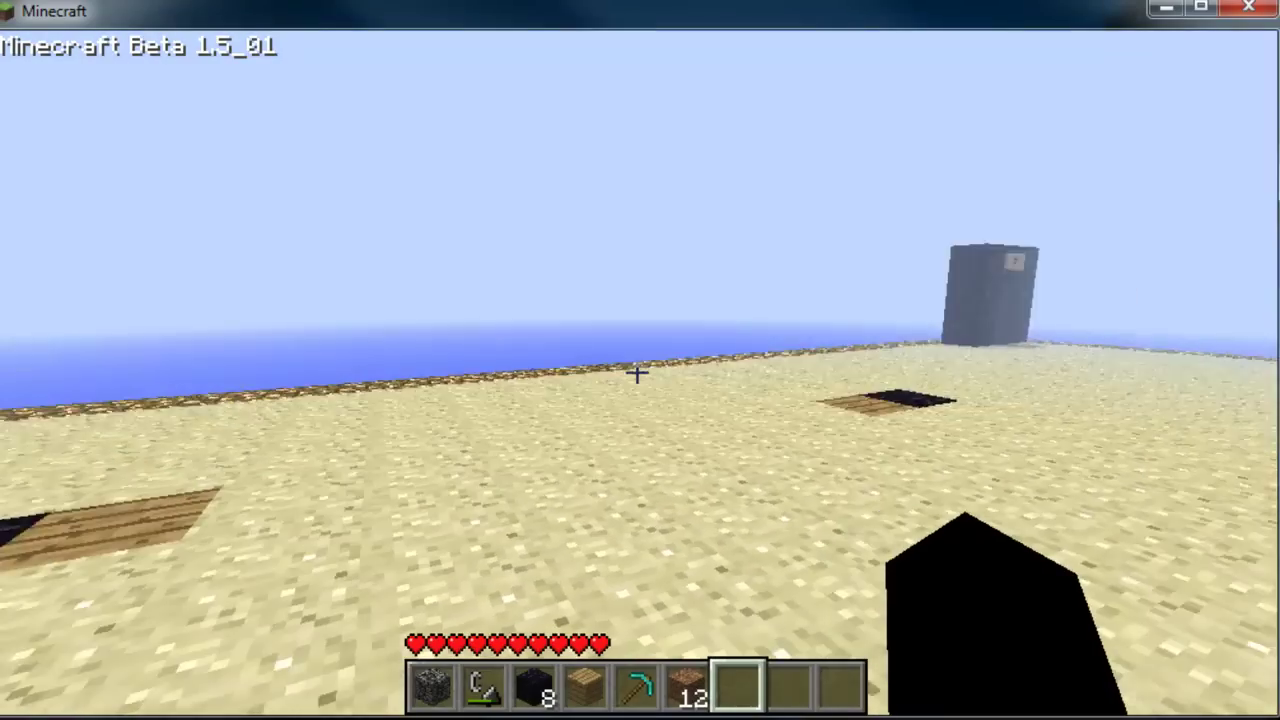
key(f)
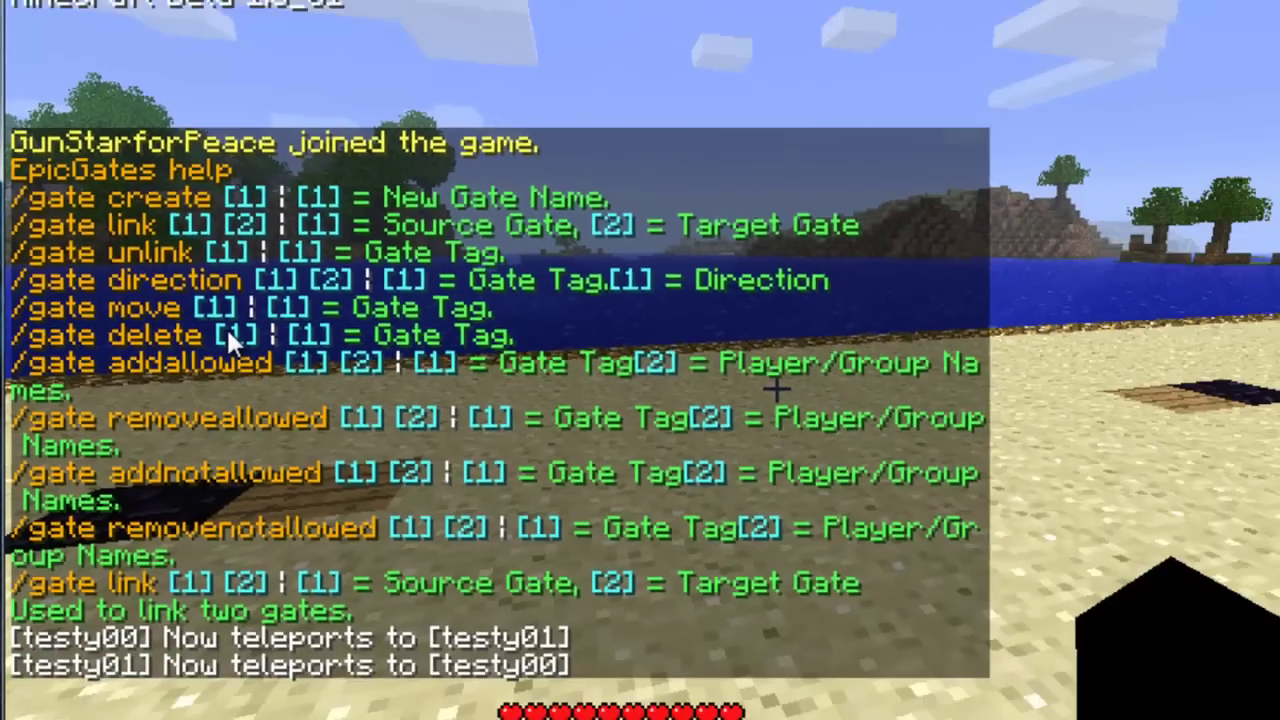
key(Escape)
Step onto the testy01 gate and examine the exit position and facing at the testy00 gate
key(w)
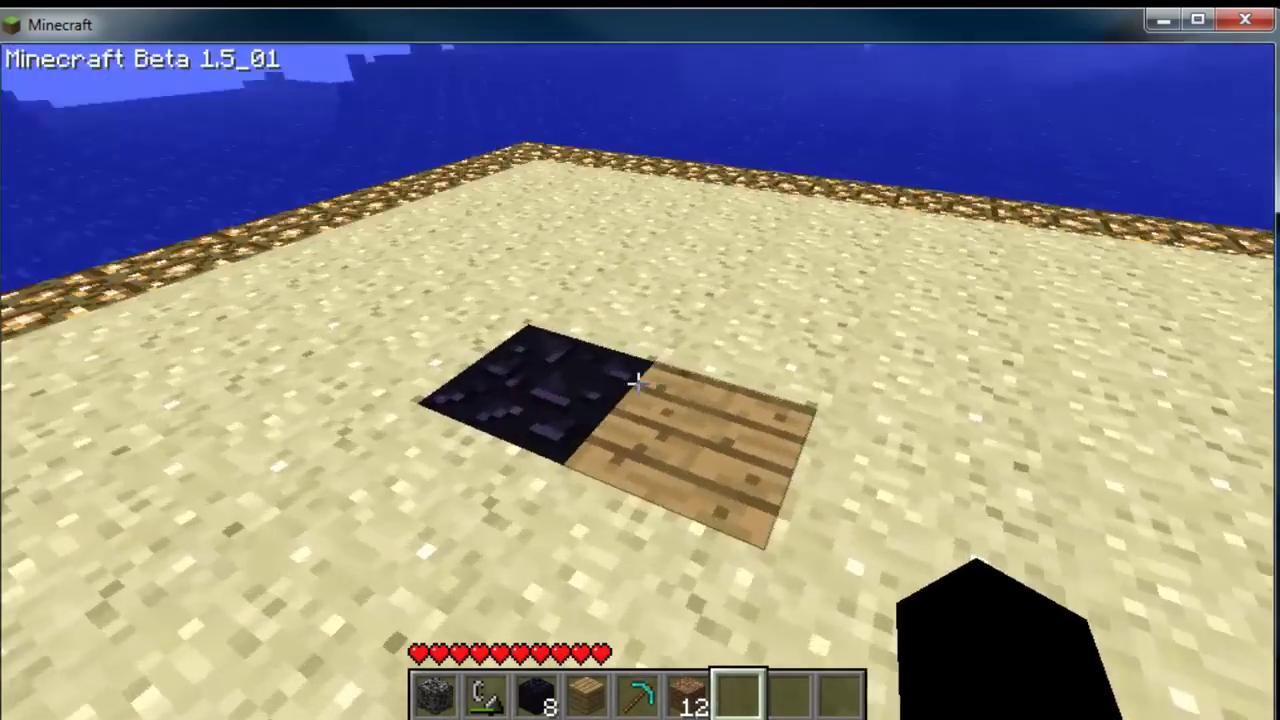
key(w)
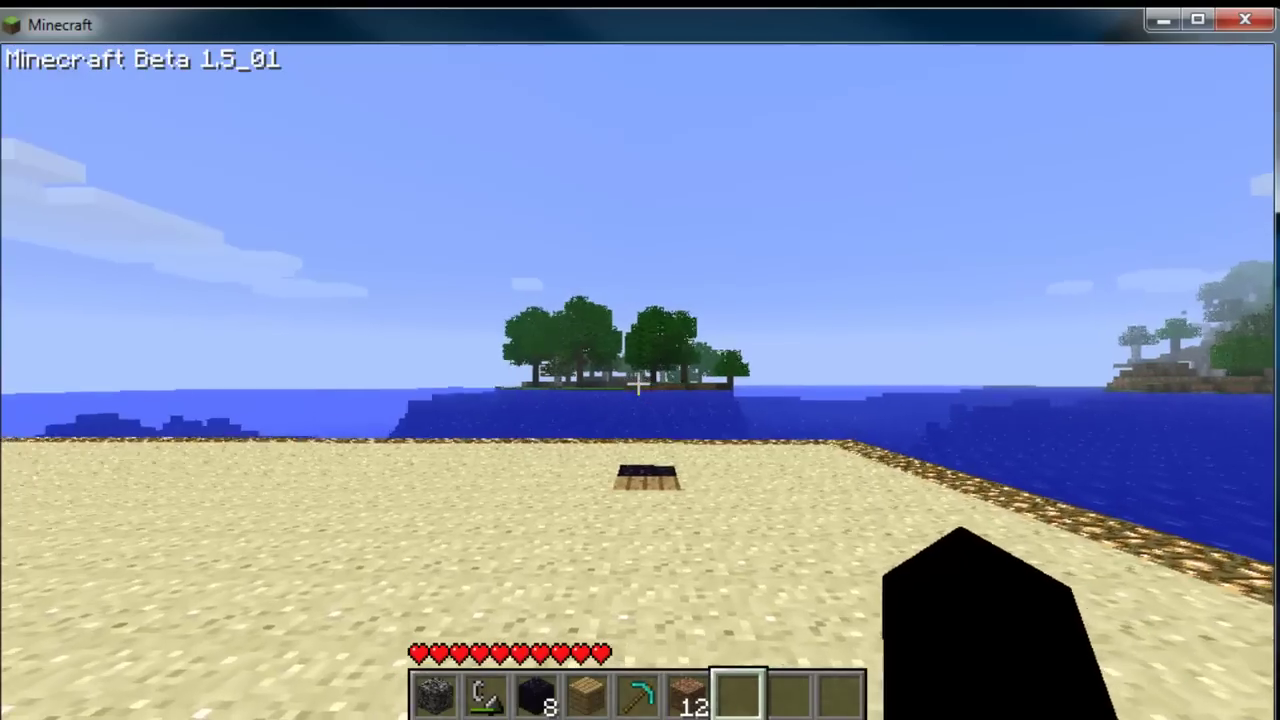
key(s)
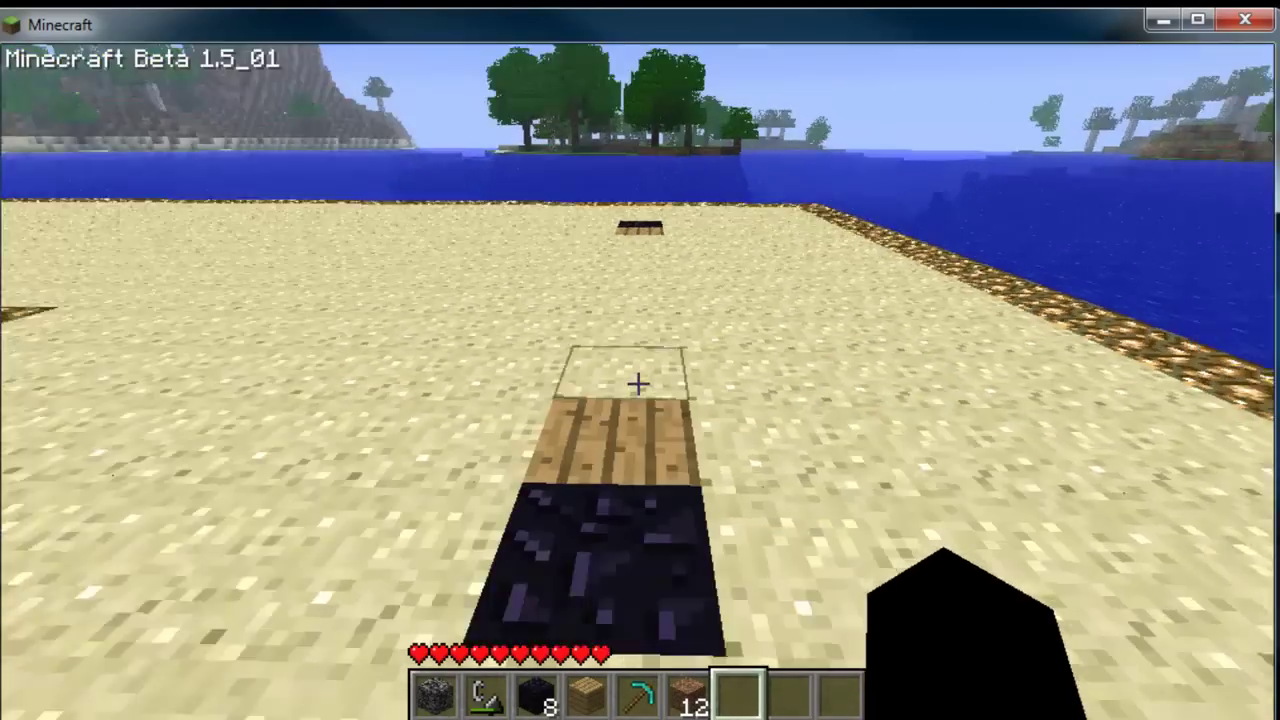
key(d)
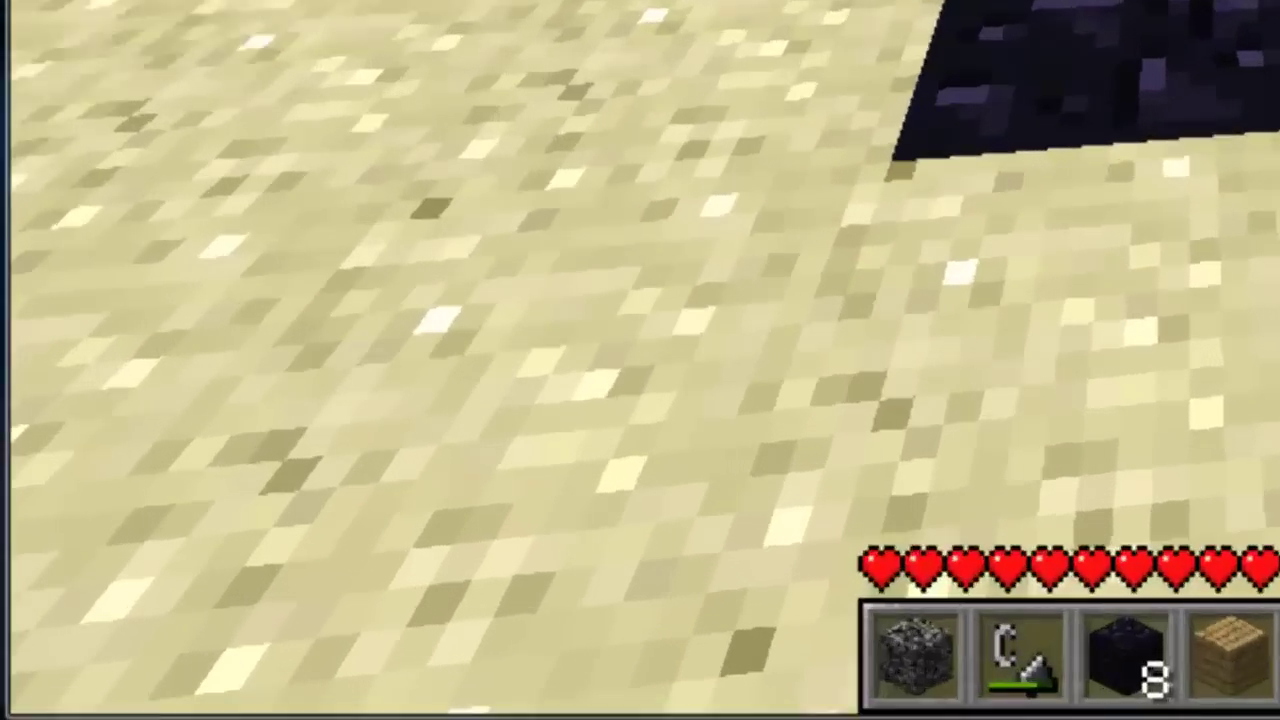
Set the direction of gate testy00 to east with the chat command /gate direction testy00 e
text(t/gate)
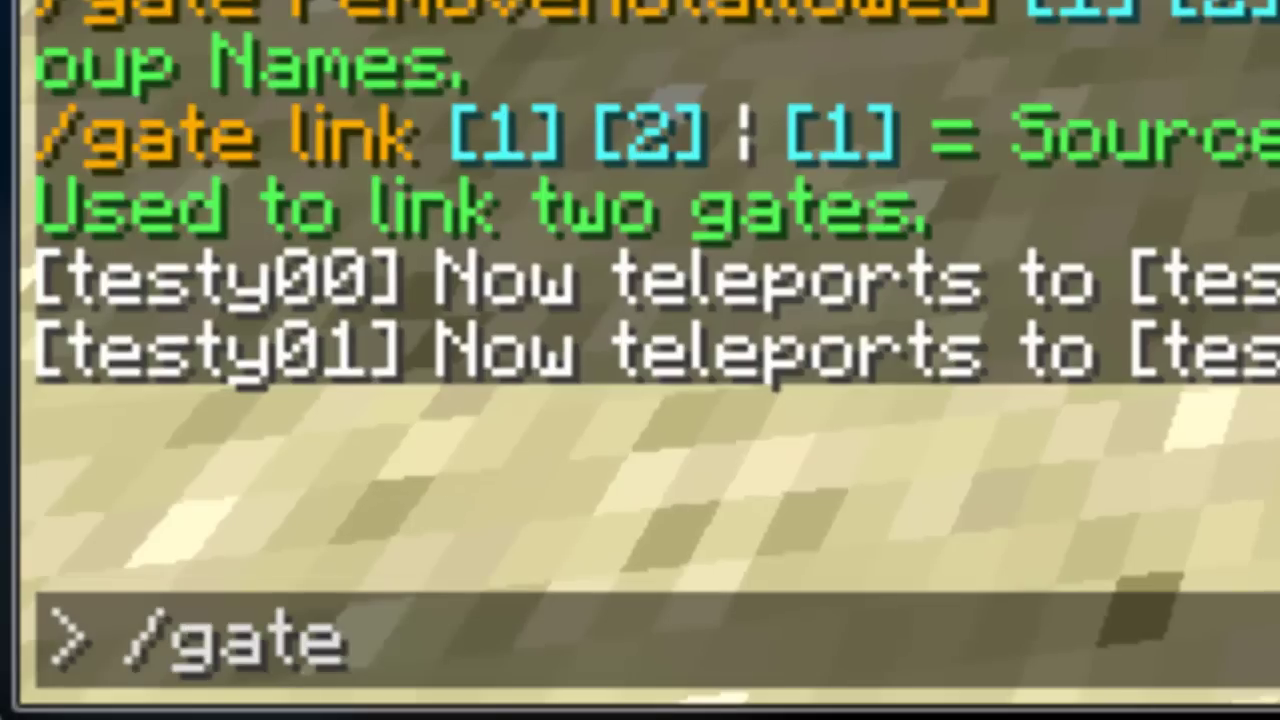
text( d)
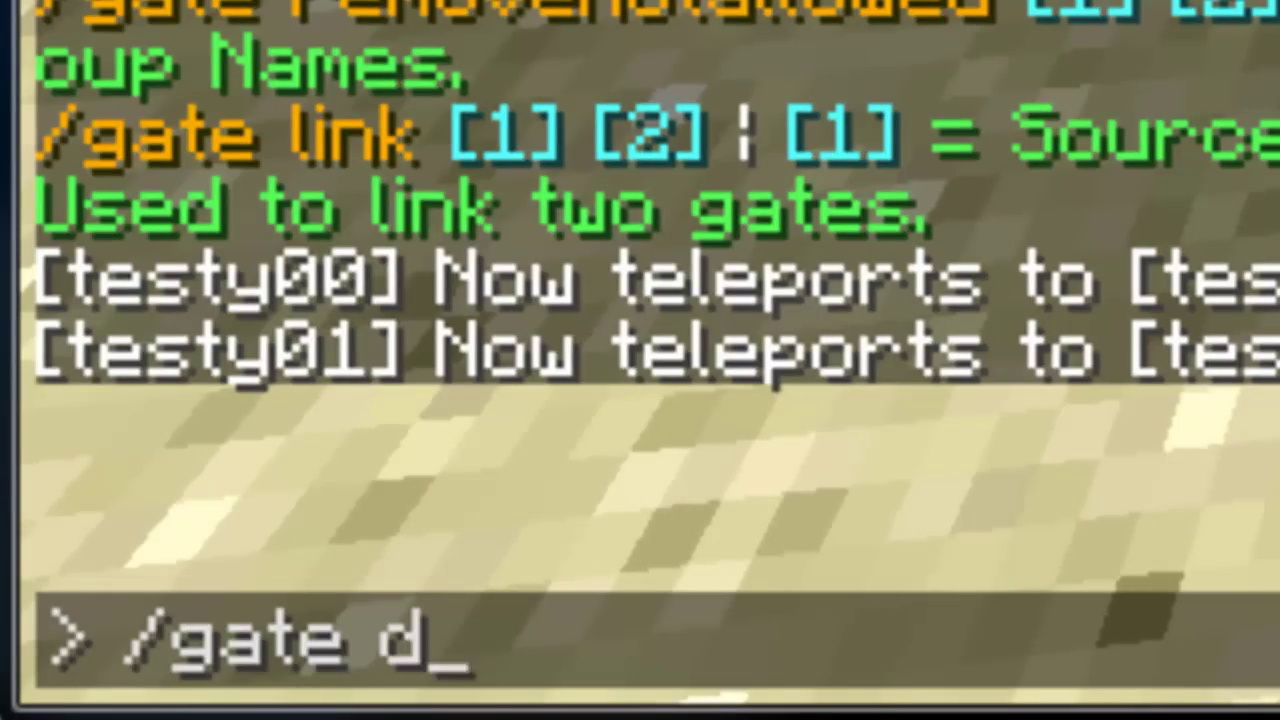
text(irection)
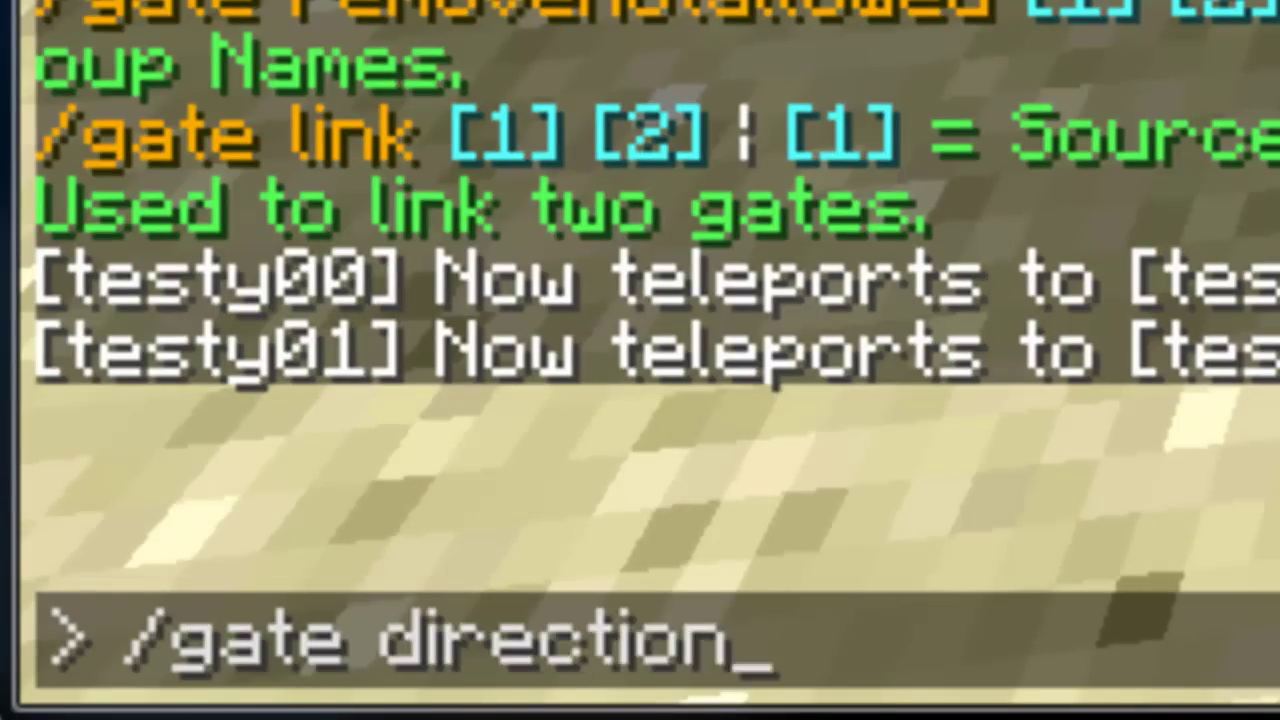
text( te)
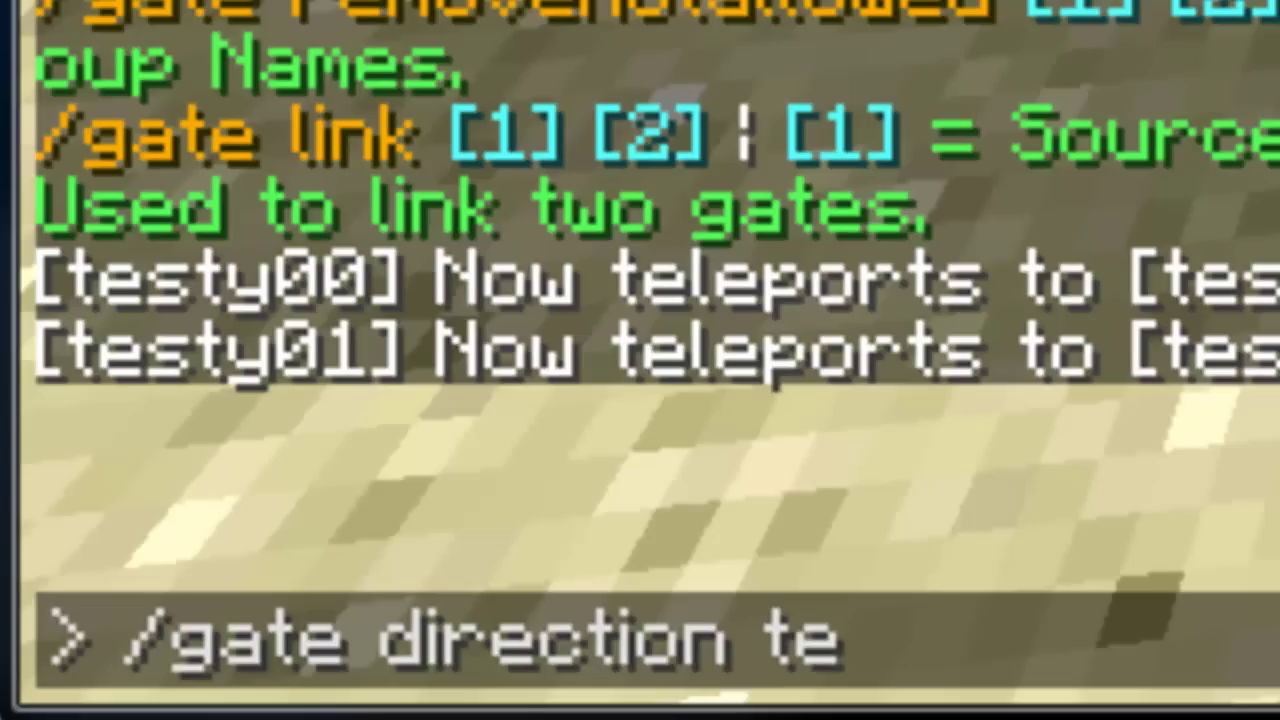
text(sty00 e)
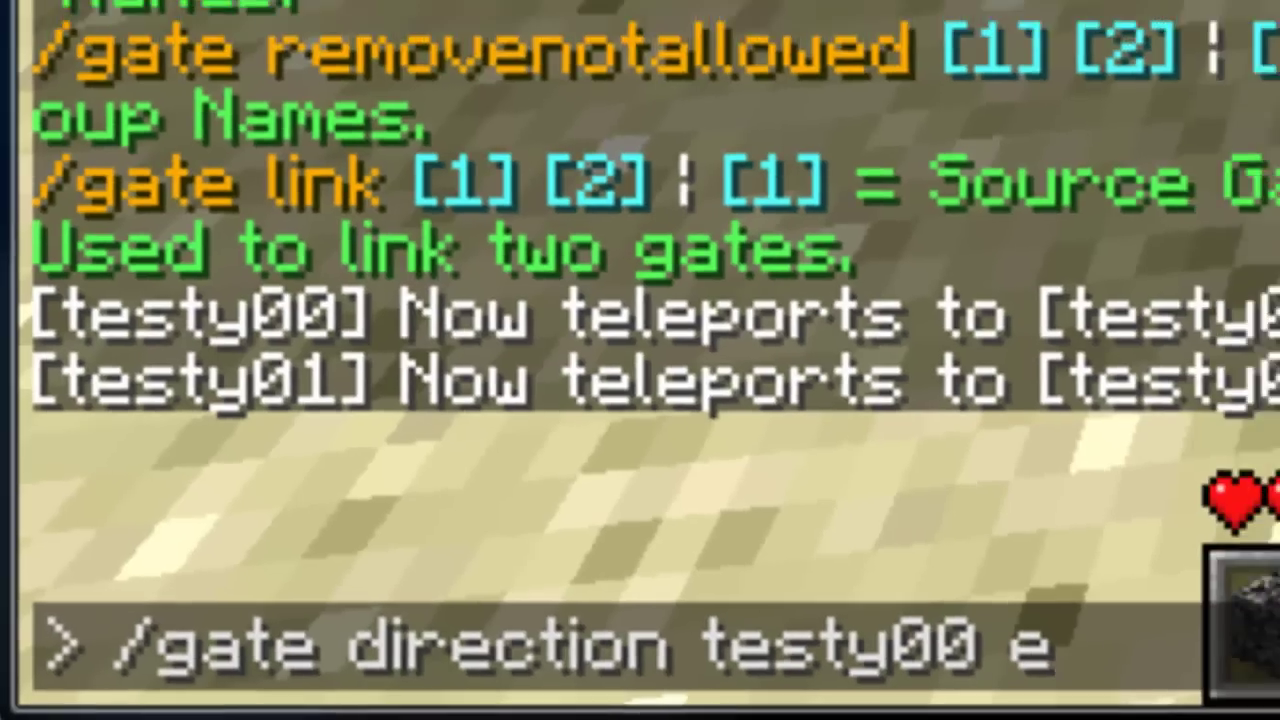
key(Return)
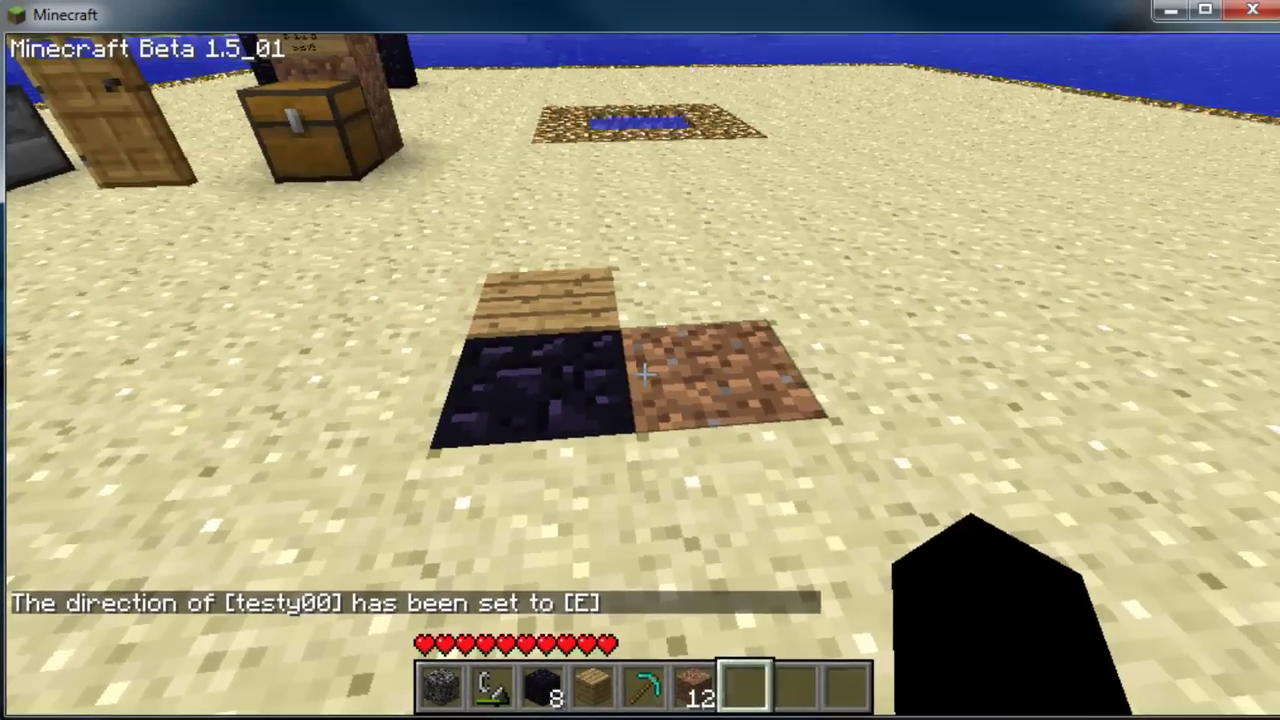
Refill the hole beside the testy00 gate's obsidian block with a dirt block
key(w)
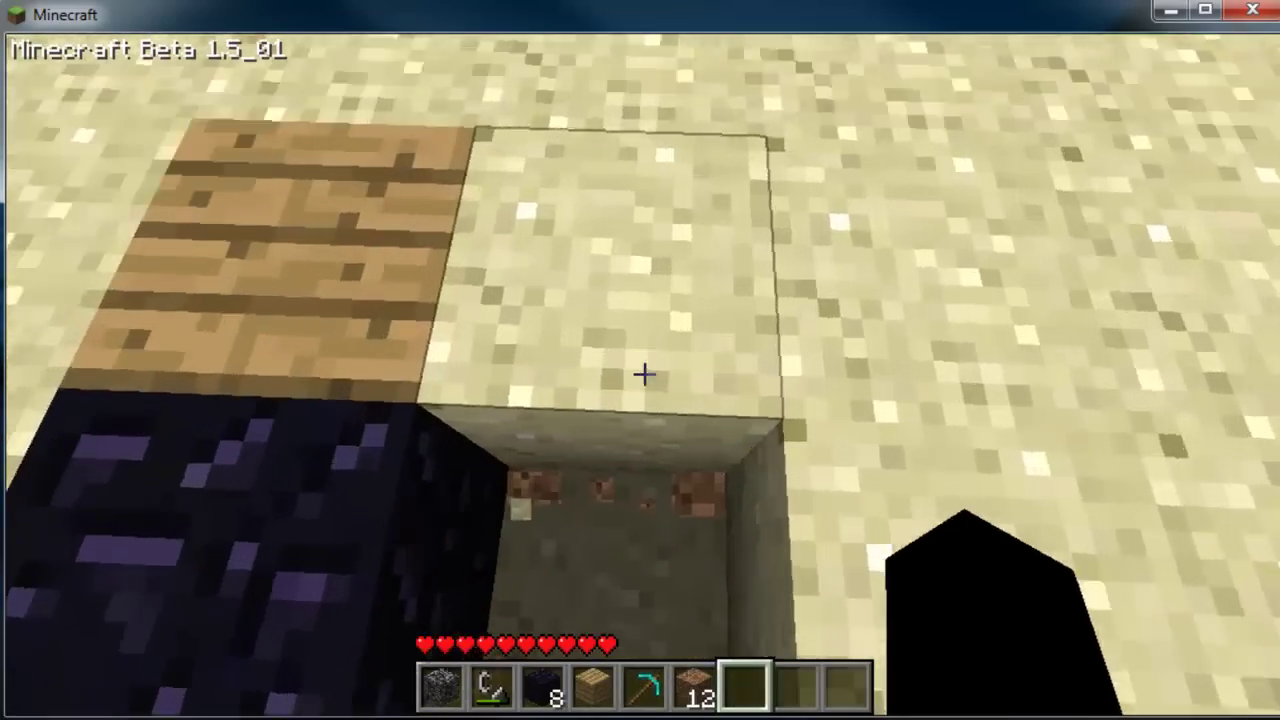
key(space)
key(s)
scroll(645, 375, up, 1)
key(a)
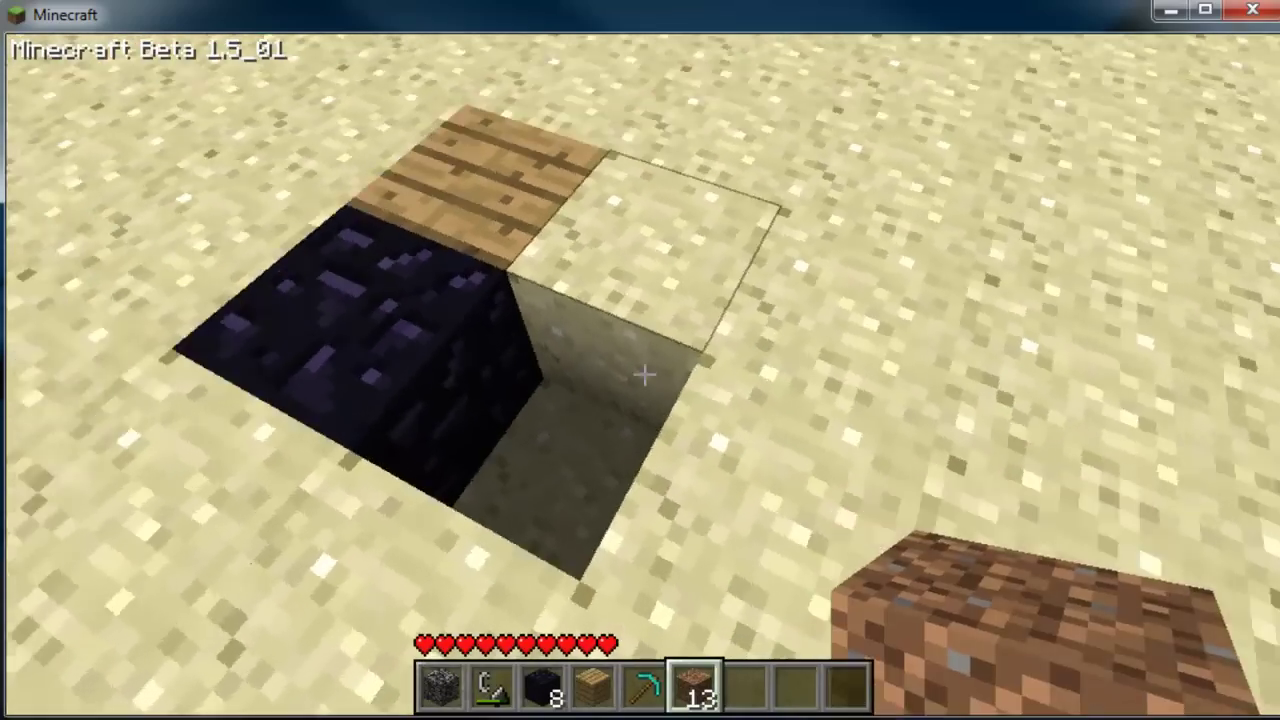
right_click(643, 375)
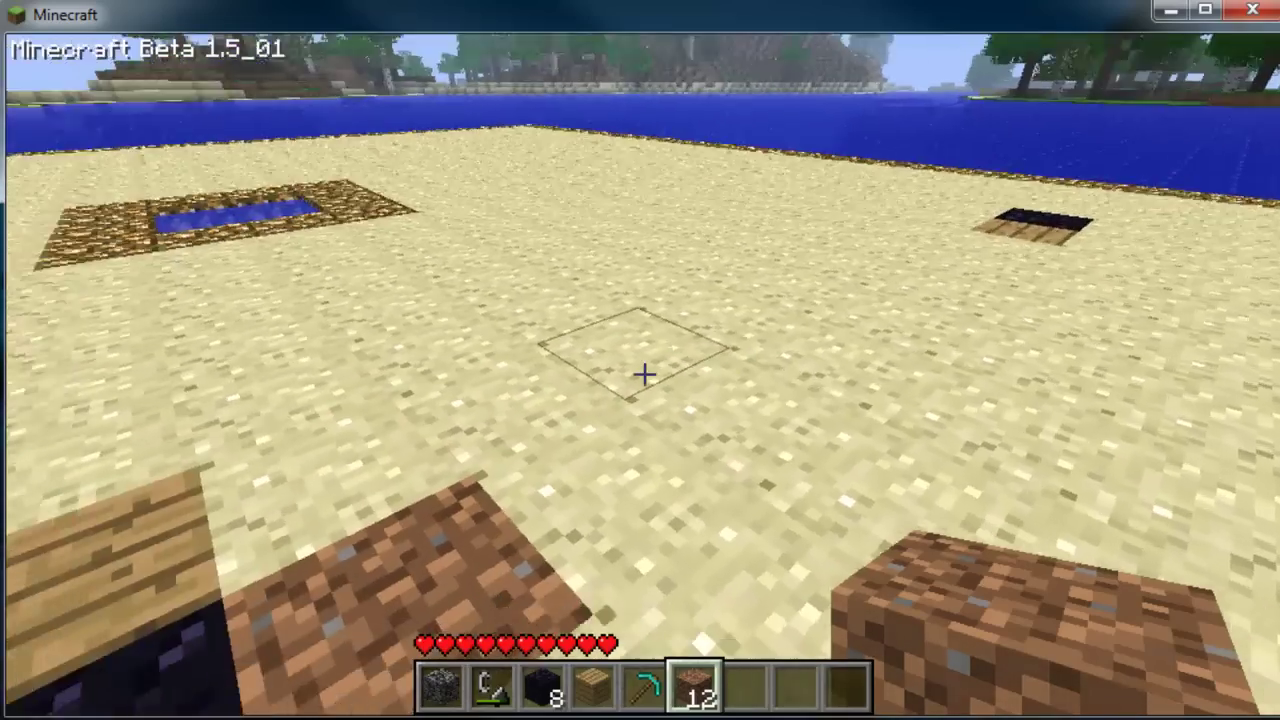
Review the gate commands in the chat and walk through the testy gates to check their exits
key(t)
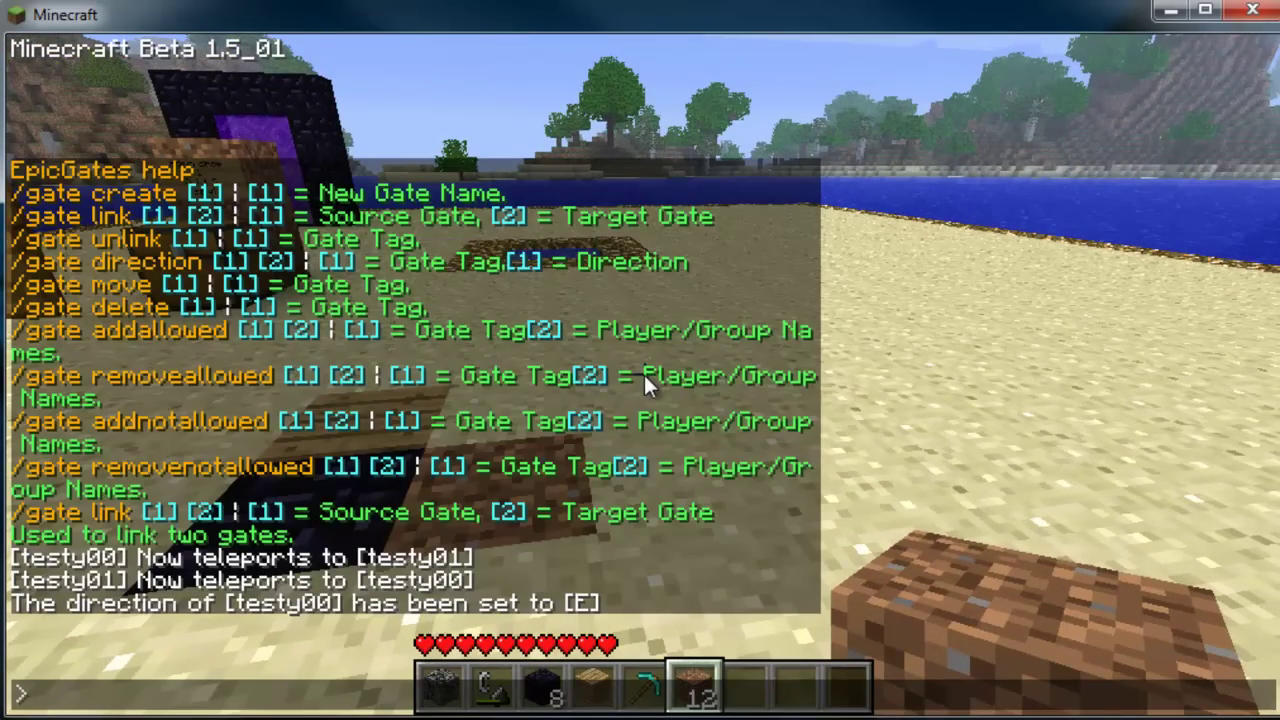
key(Escape)
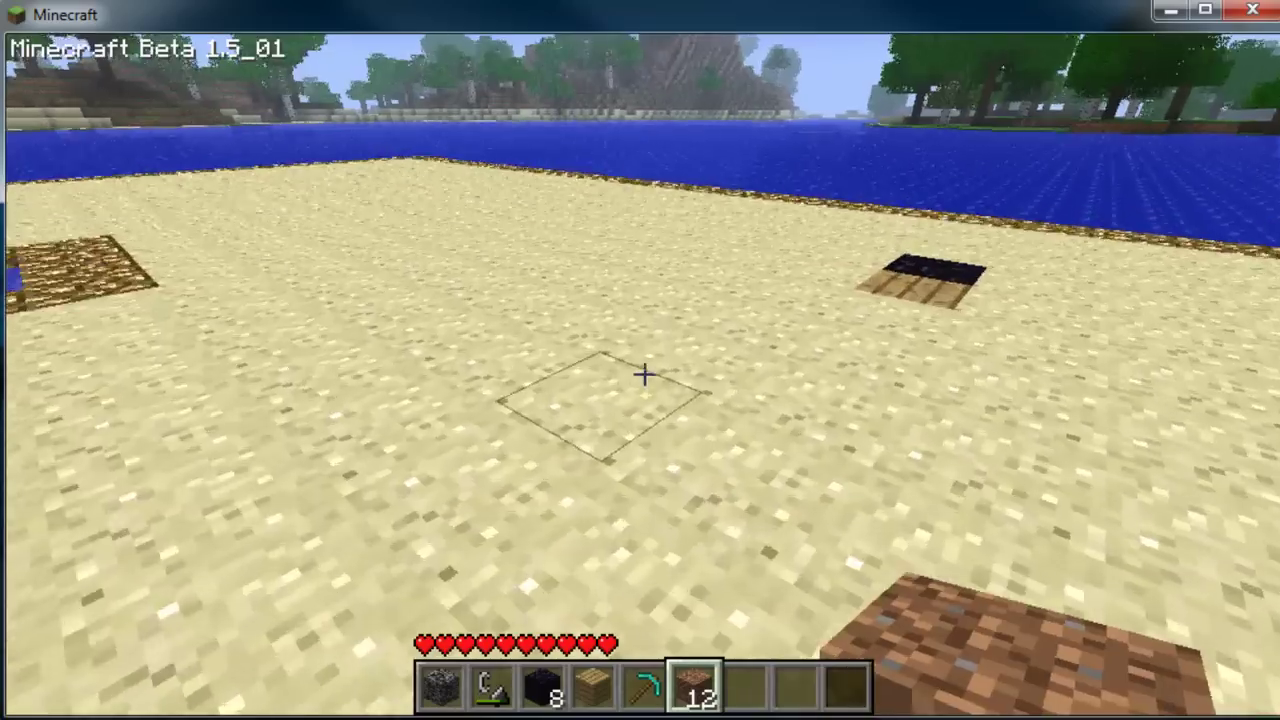
key(w)
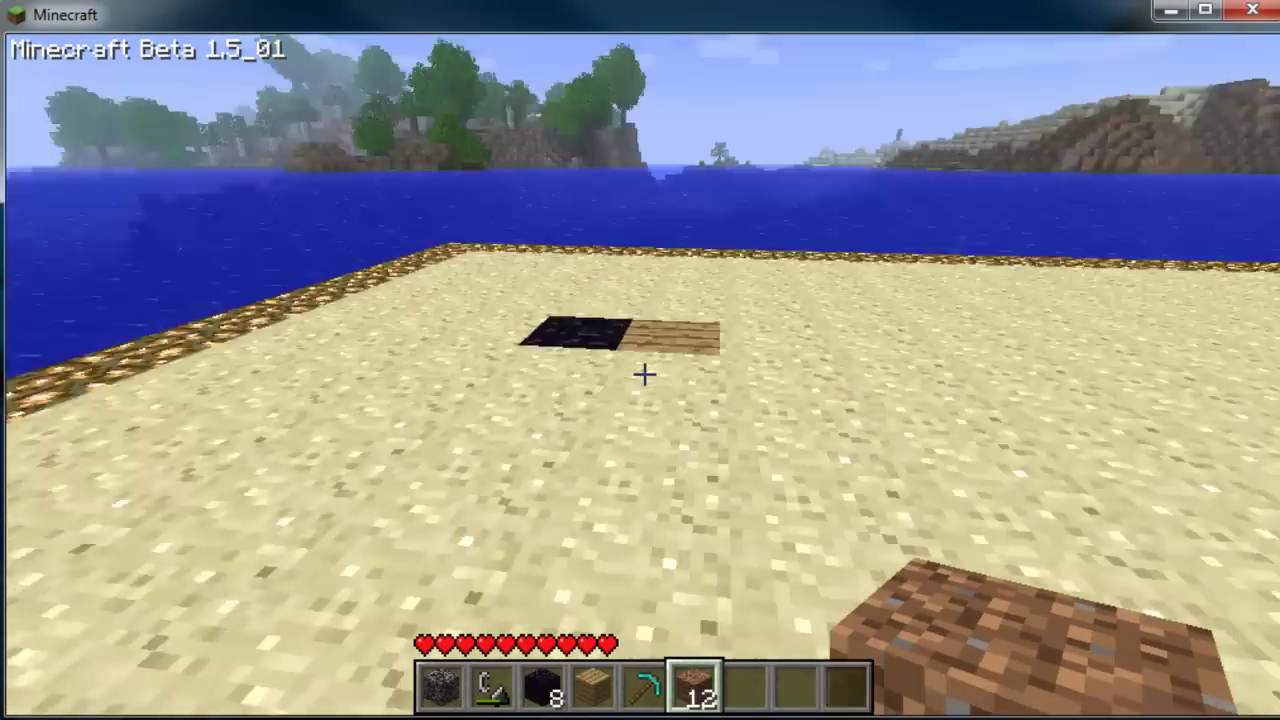
key(s)
key(s)
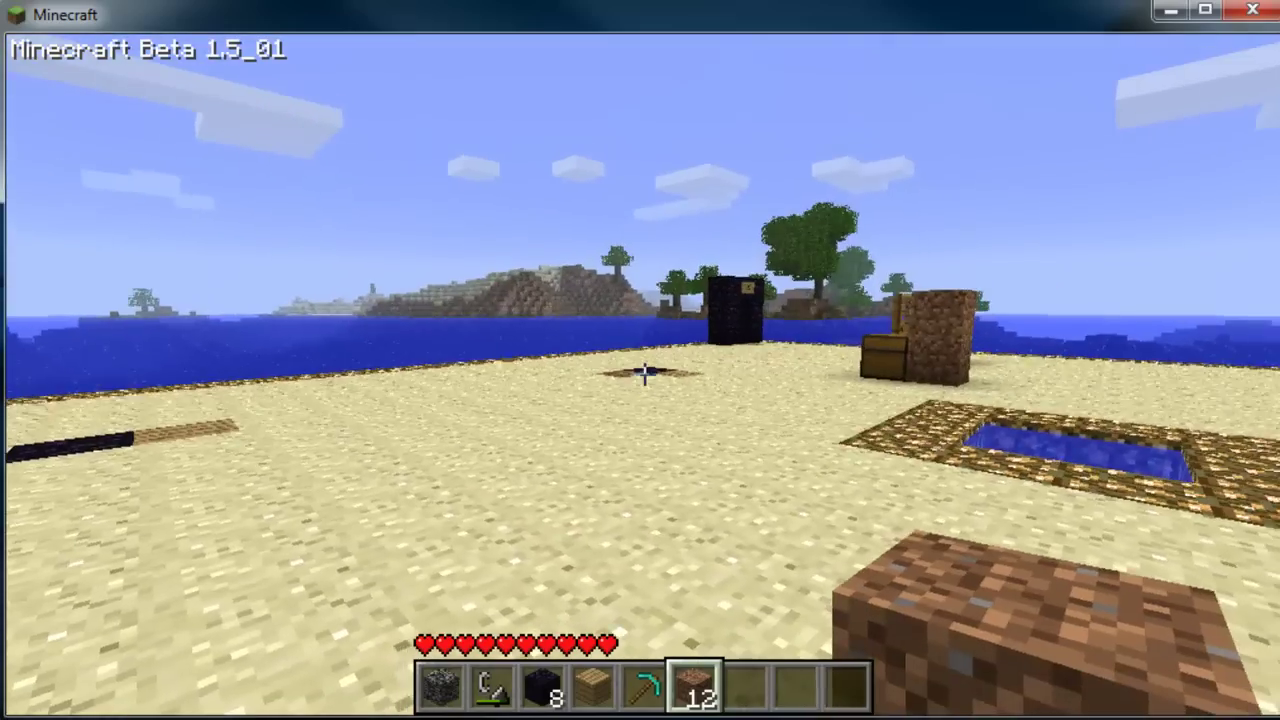
key(w)
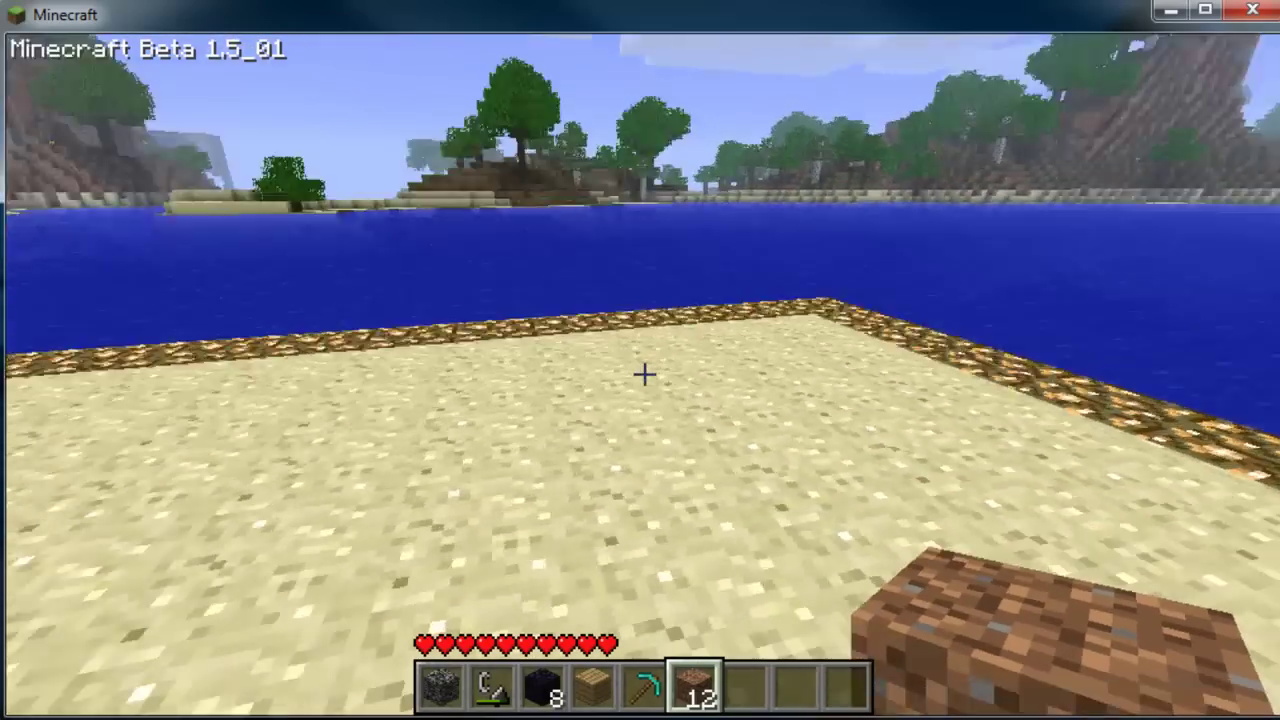
Move gate testy01 to the open sand near another platform corner with the command /gate move testy01
text(s)
text(t)
text(/)
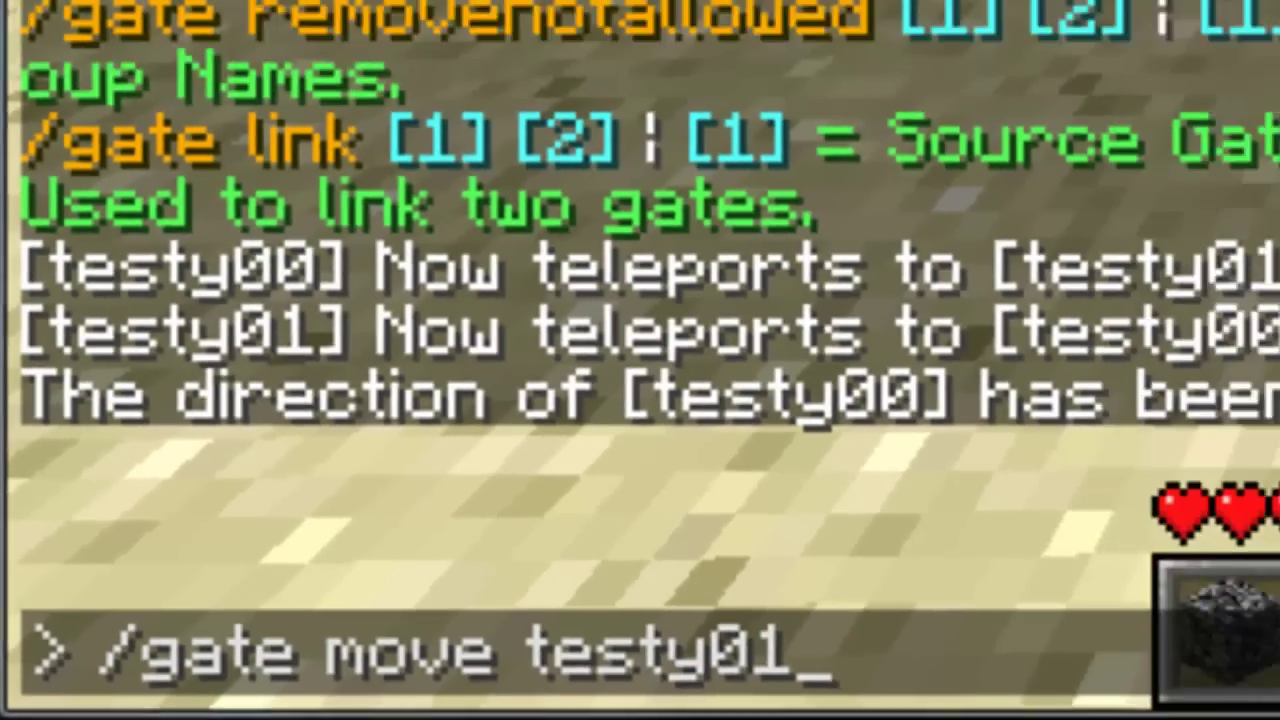
key(Return)
Walk through the gates to check the link with testy01's new location and view its former spot
key(s)
key(w)
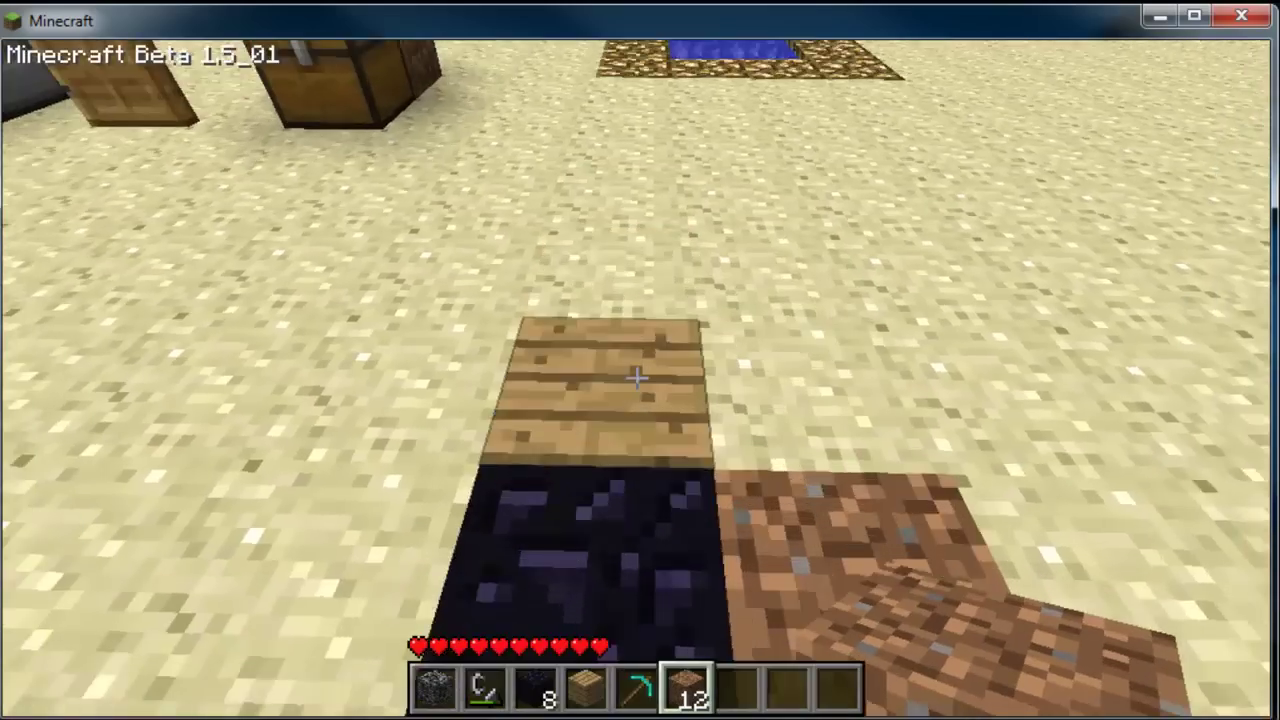
key(w)
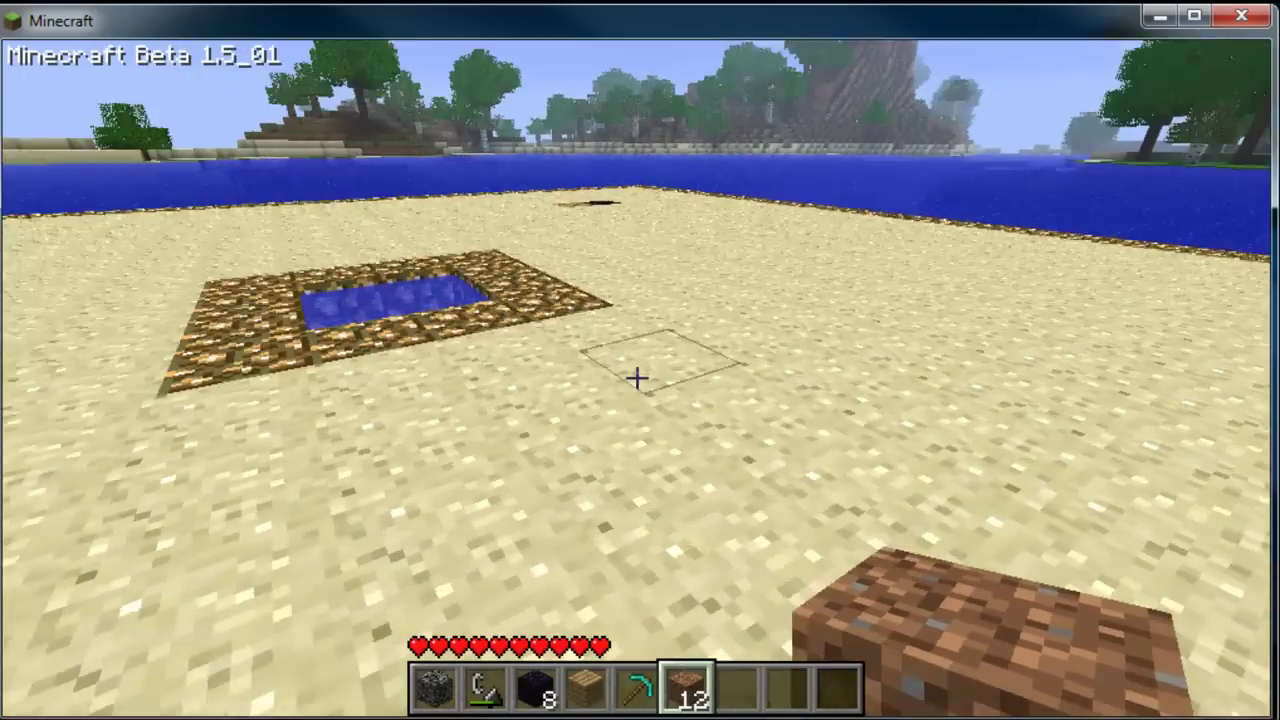
key(w)
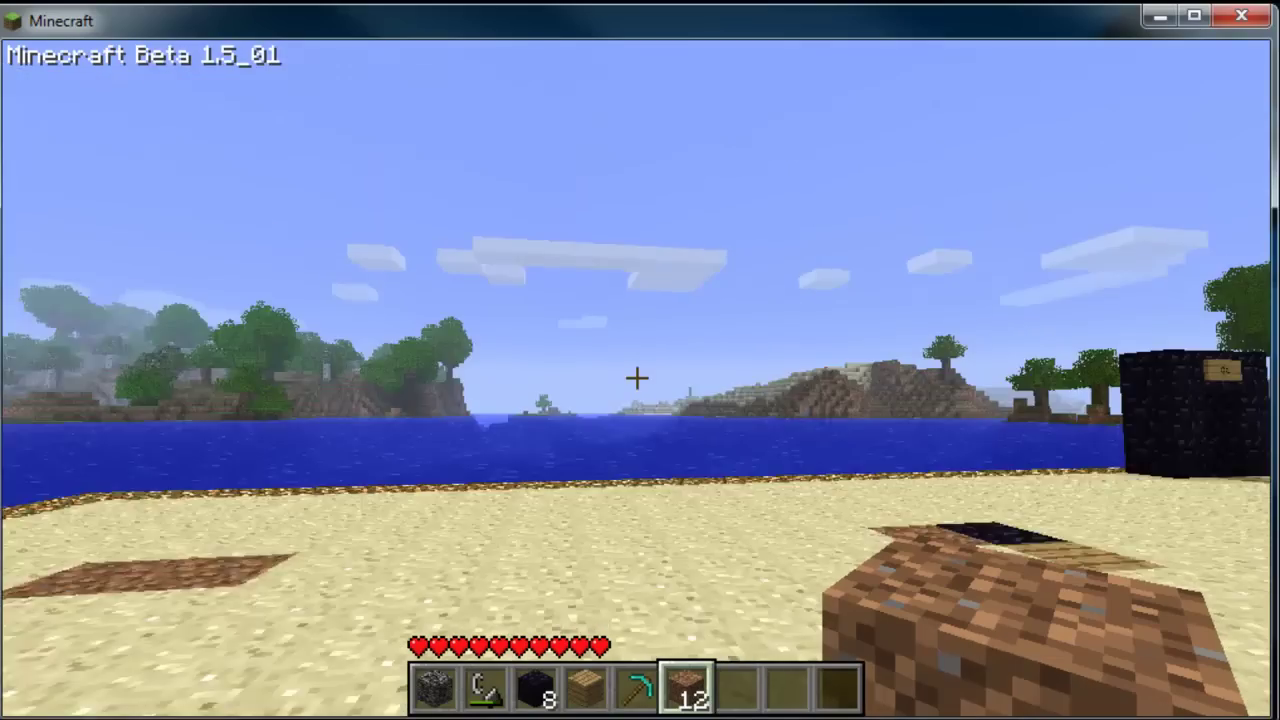
Dig up a dirt block at testy01's former spot and put a dirt block back in the hole
key(w)
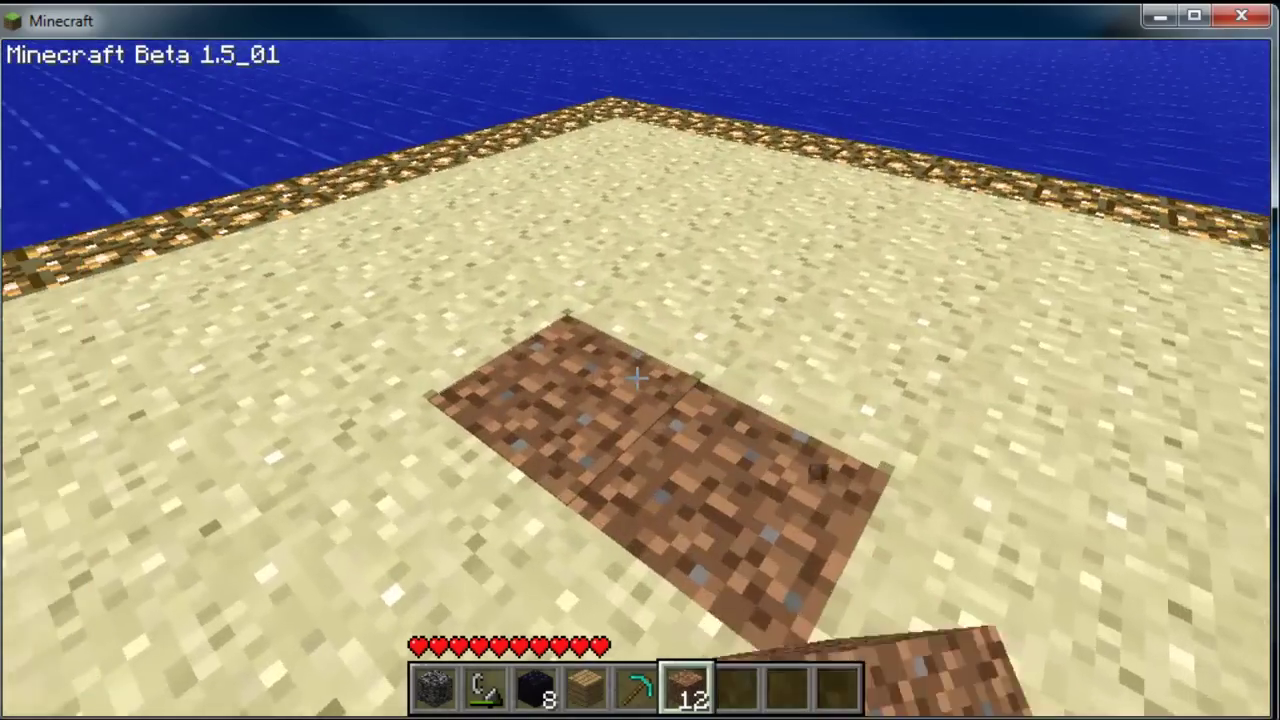
drag(636, 377, 636, 377)
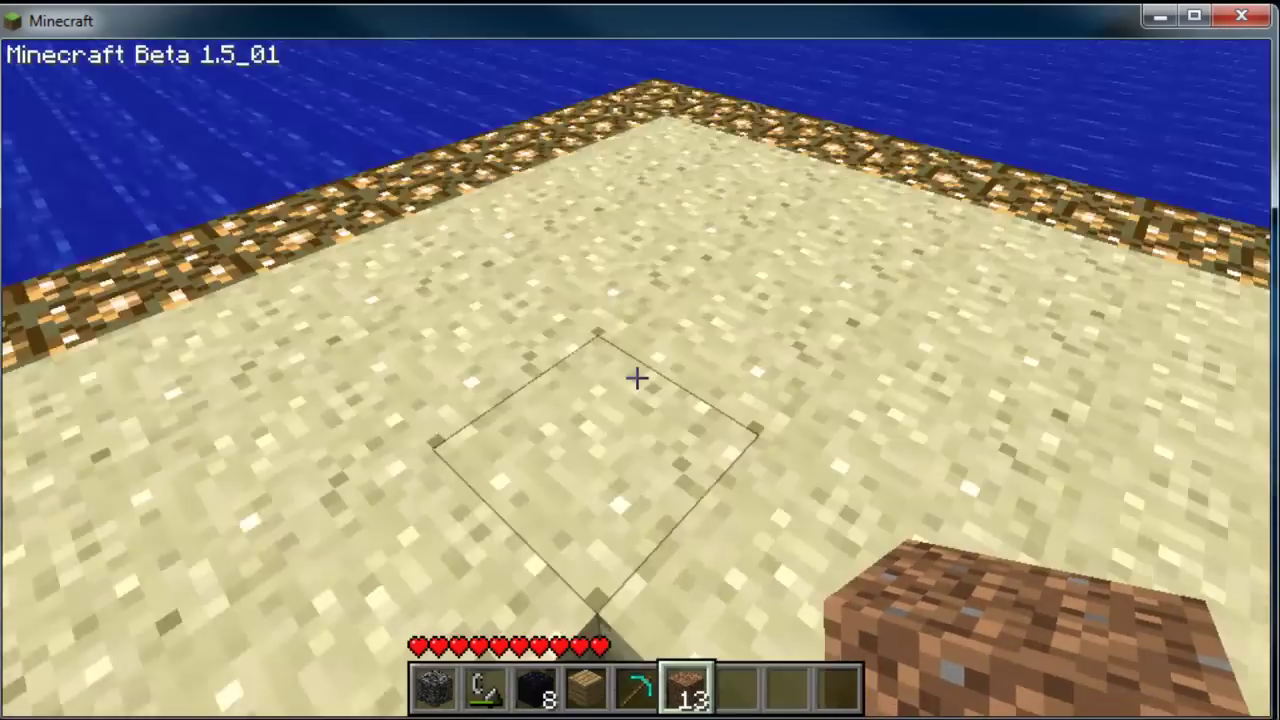
right_click(636, 377)
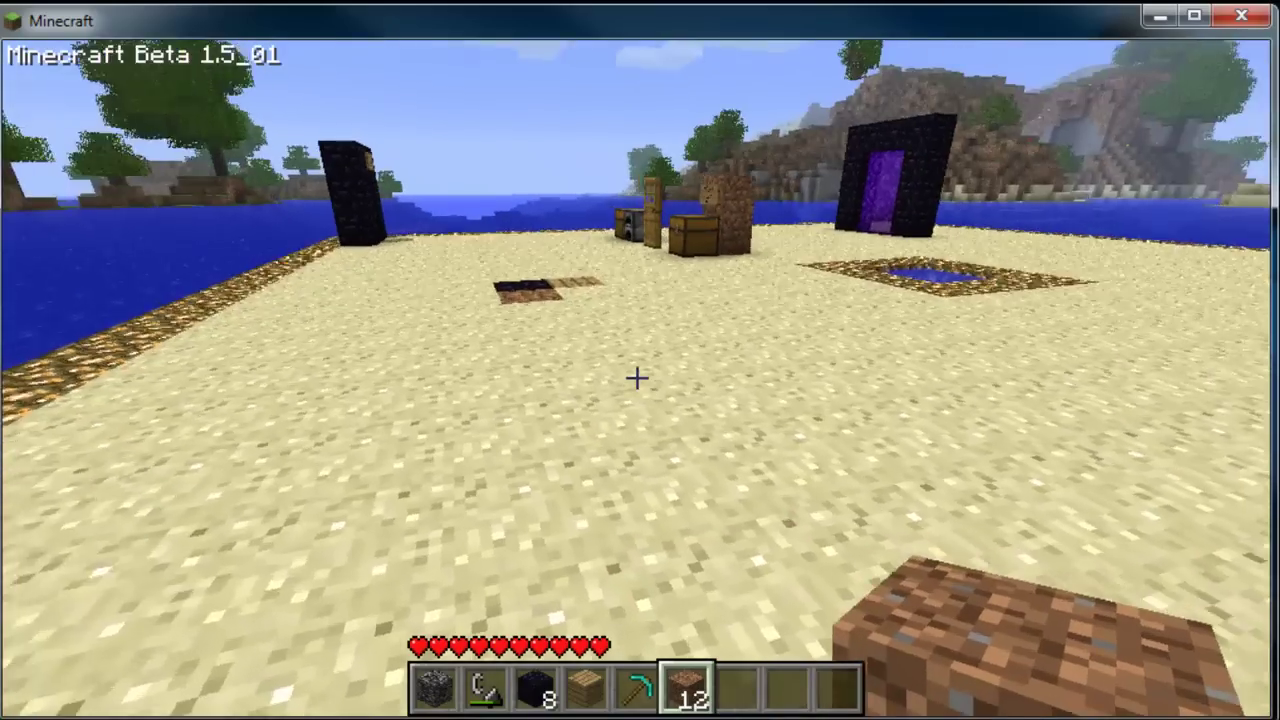
Walk back past the testy00 gate and view the tall obsidian structure with the sign
key(w)
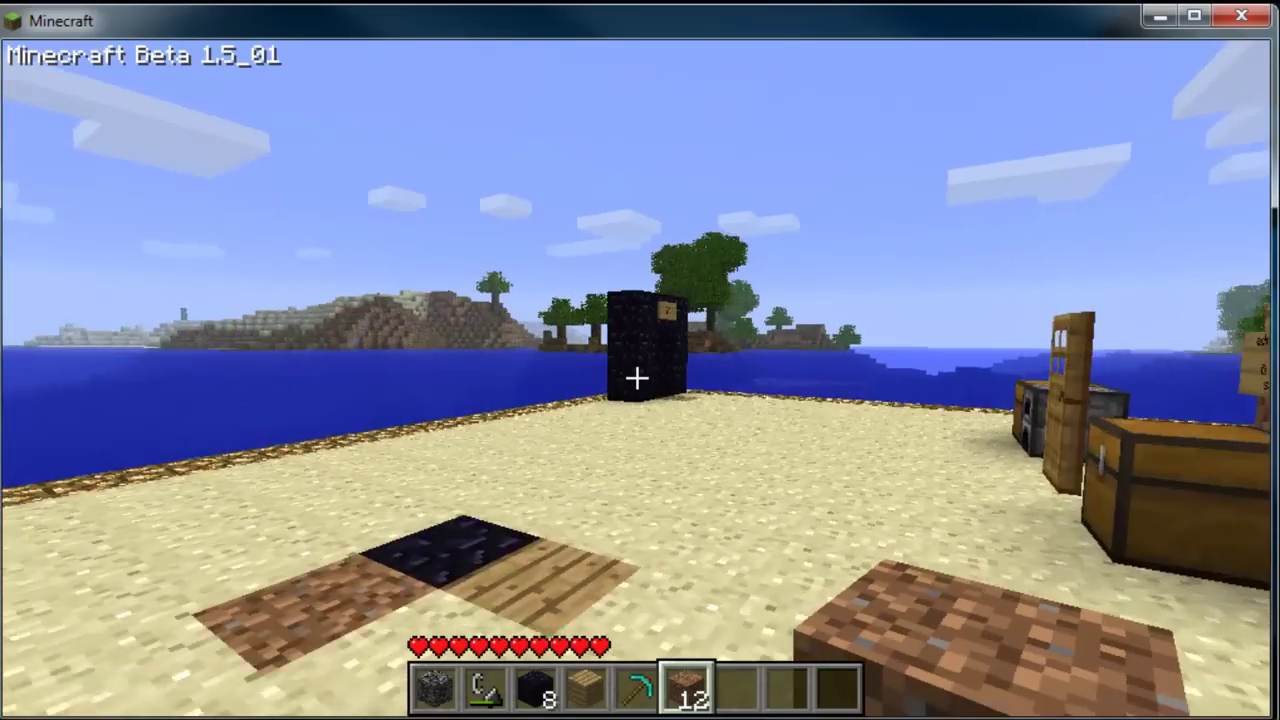
key(w)
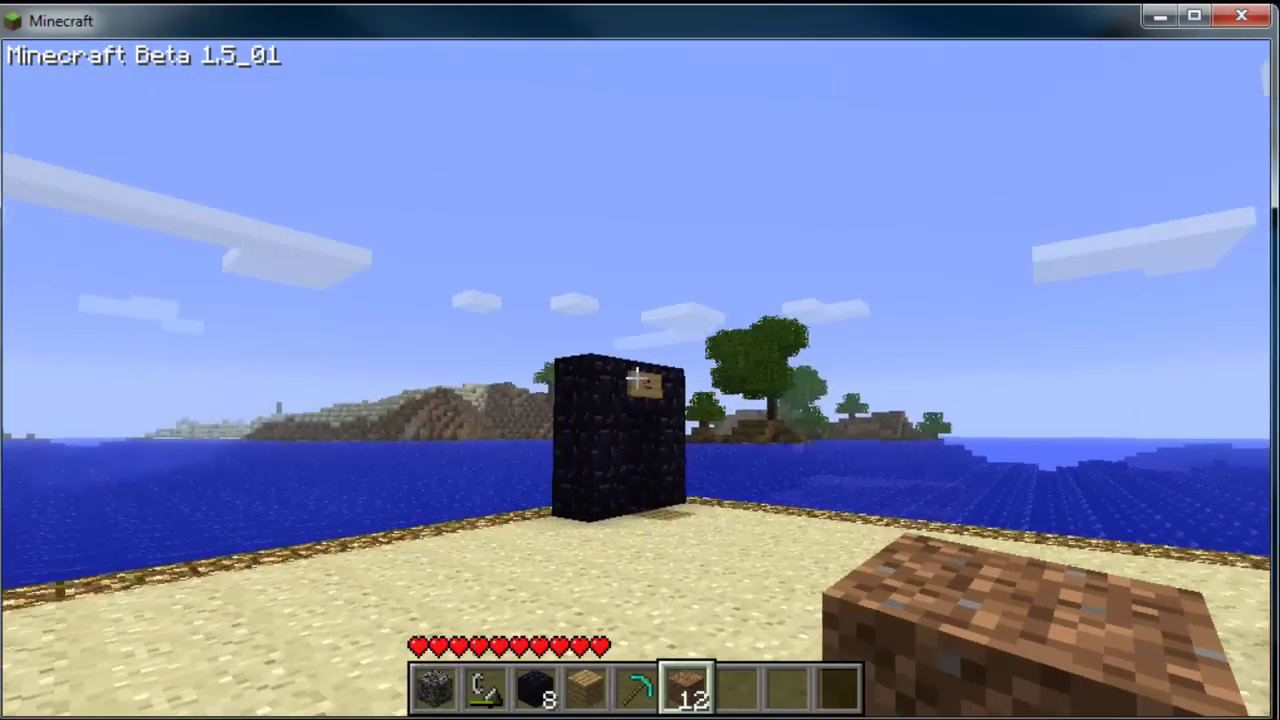
key(d)
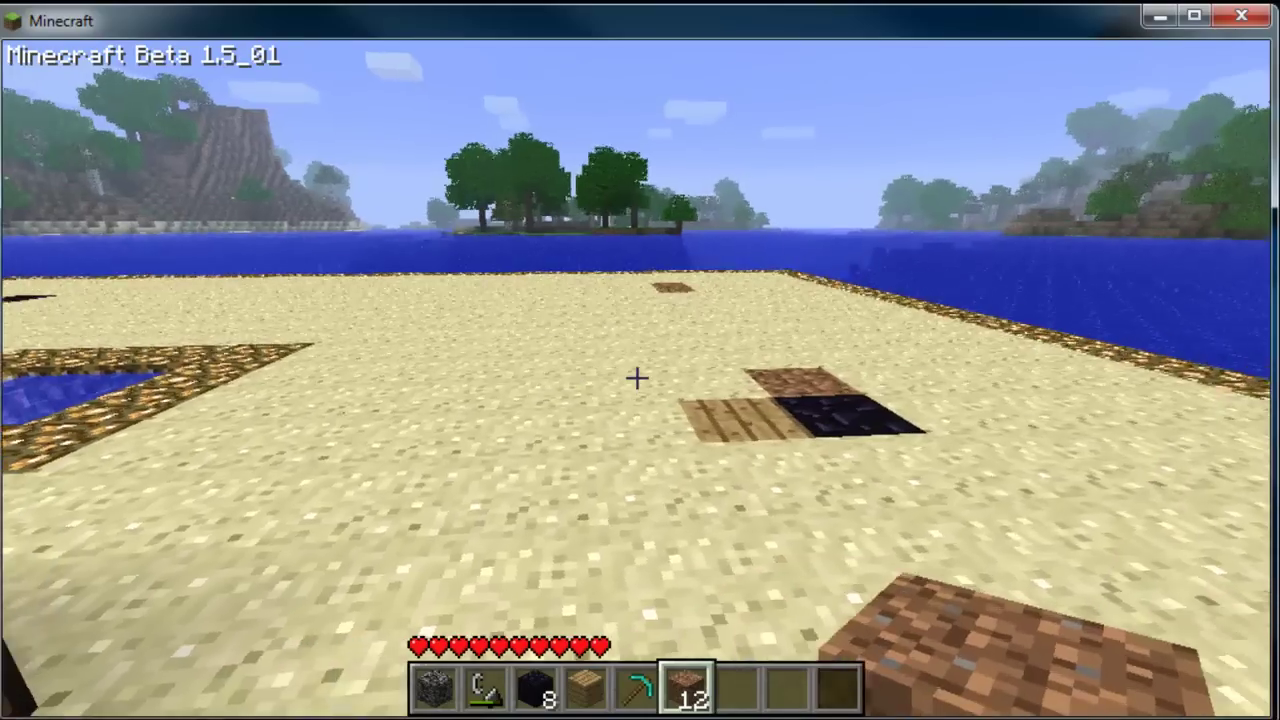
Walk over to the testy00 gate and delete it with the command /gate delete testy00
key(w)
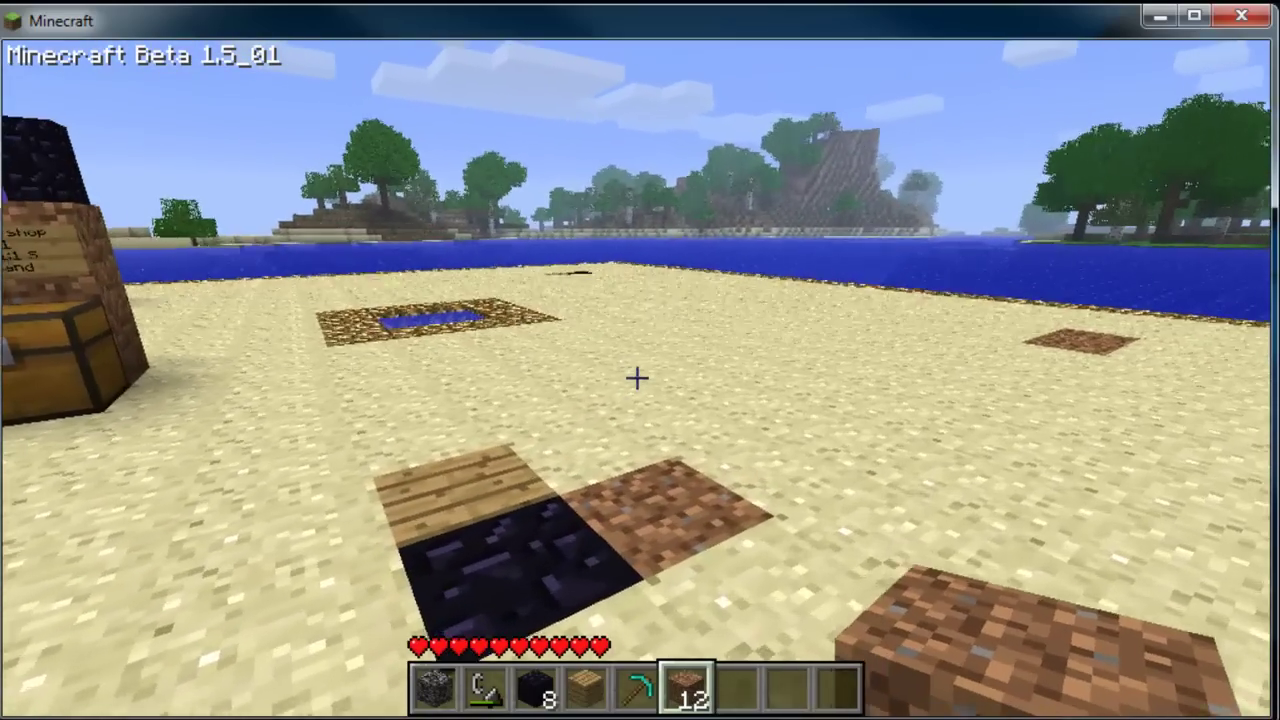
key(t)
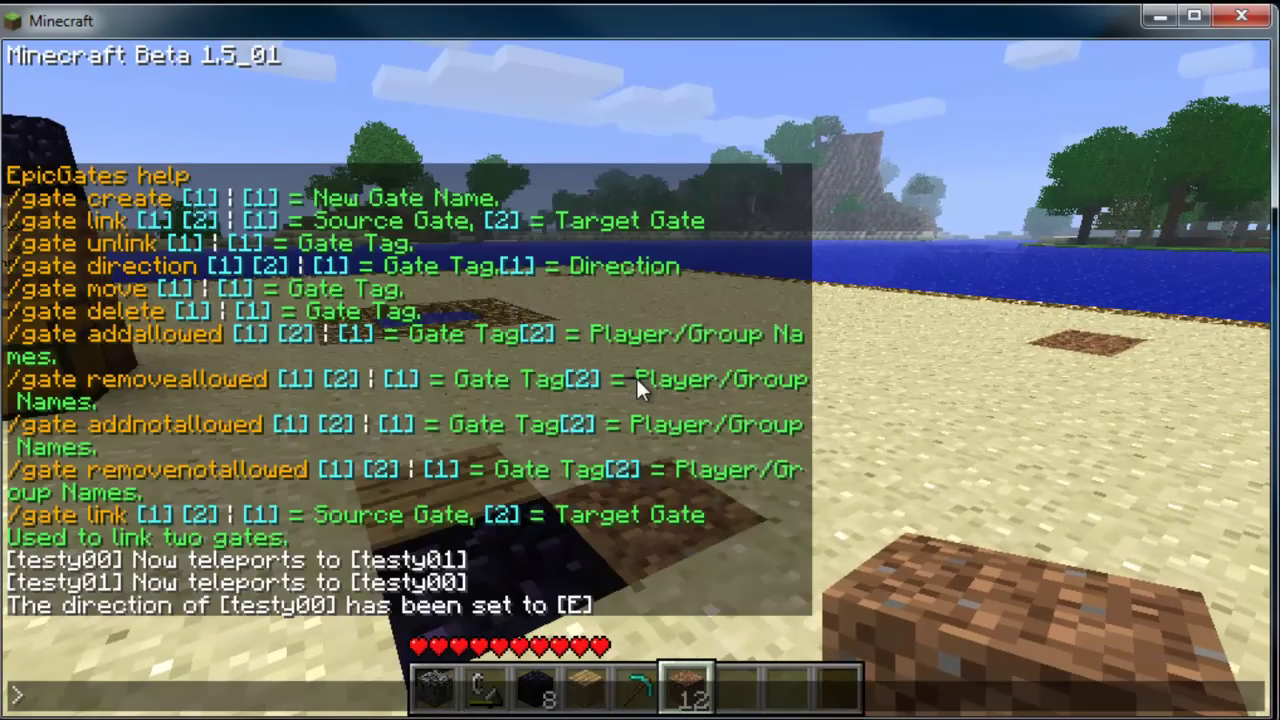
text(t)
key(BackSpace)
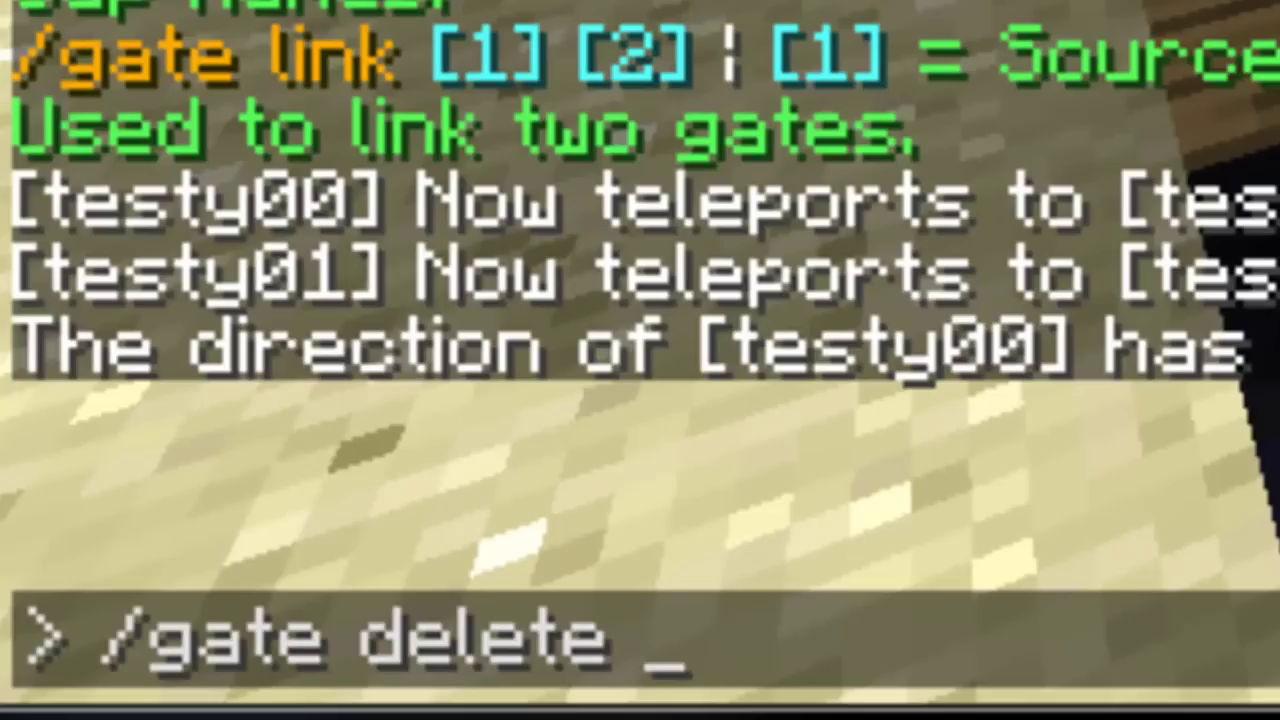
text(/gate delete testy00)
key(Return)
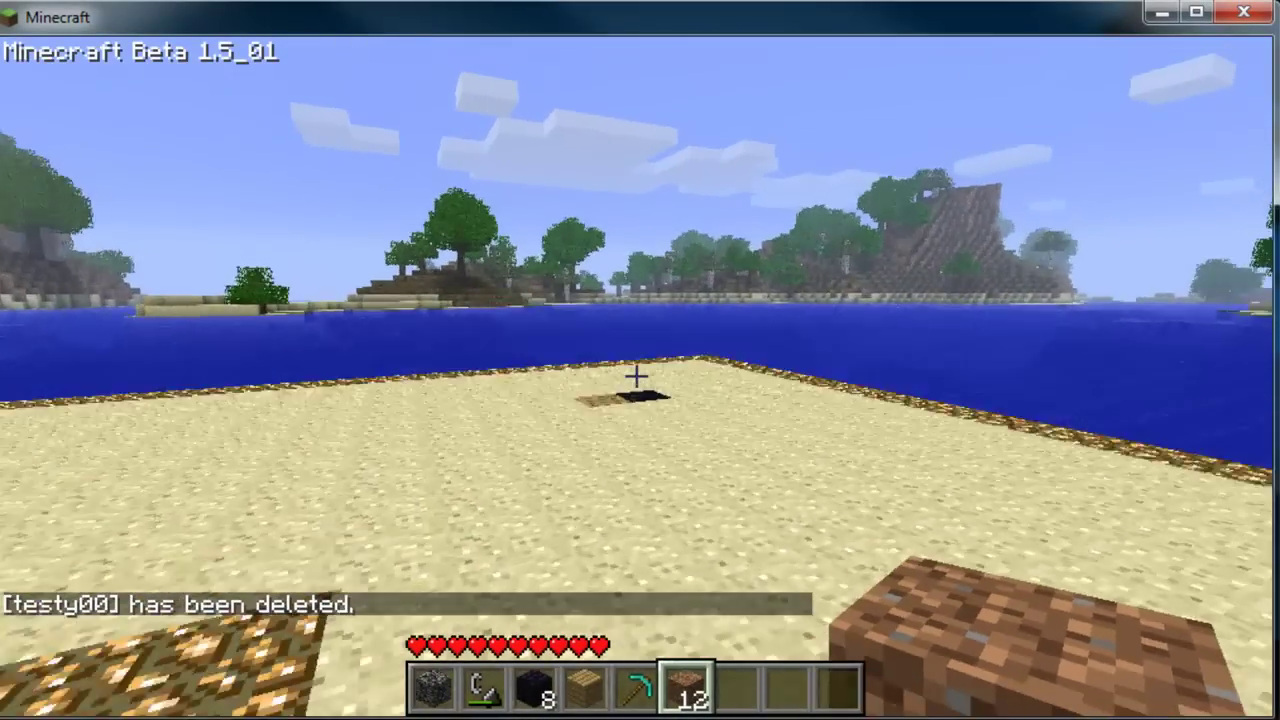
Walk across testy01's gate location to check its teleport after the deletion, and open the chat history to review the gate commands
key(w)
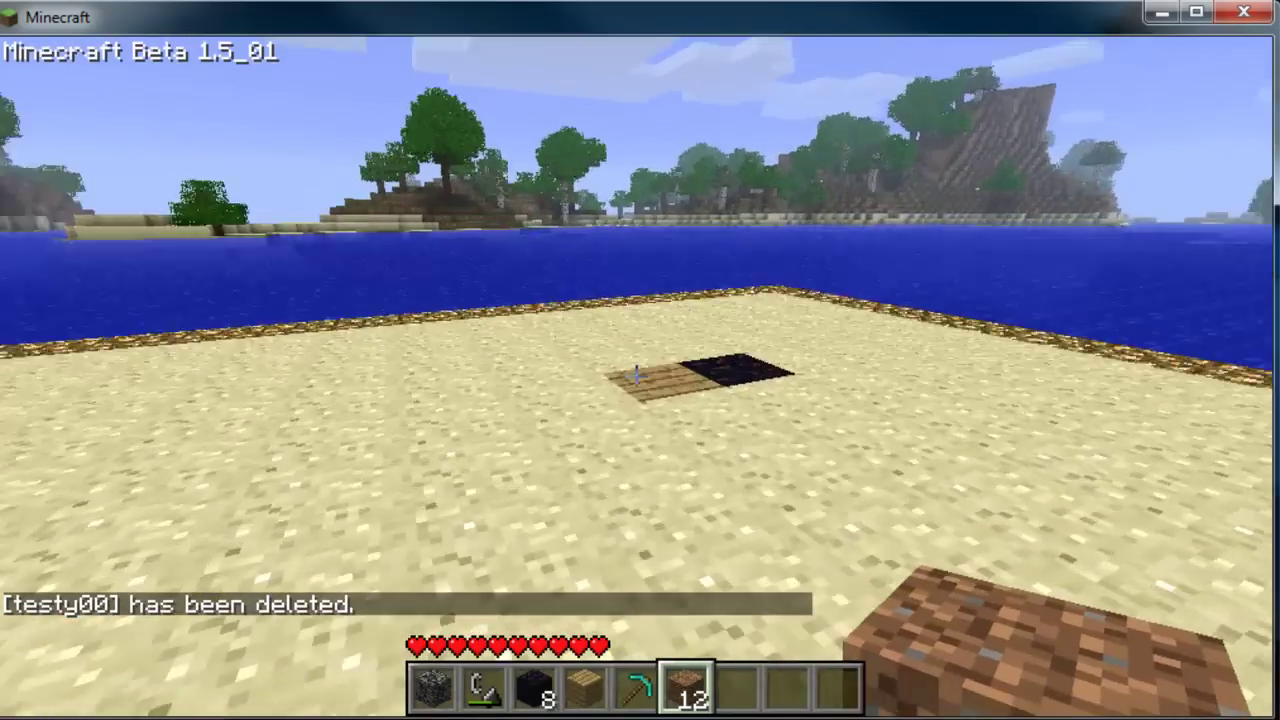
key(w)
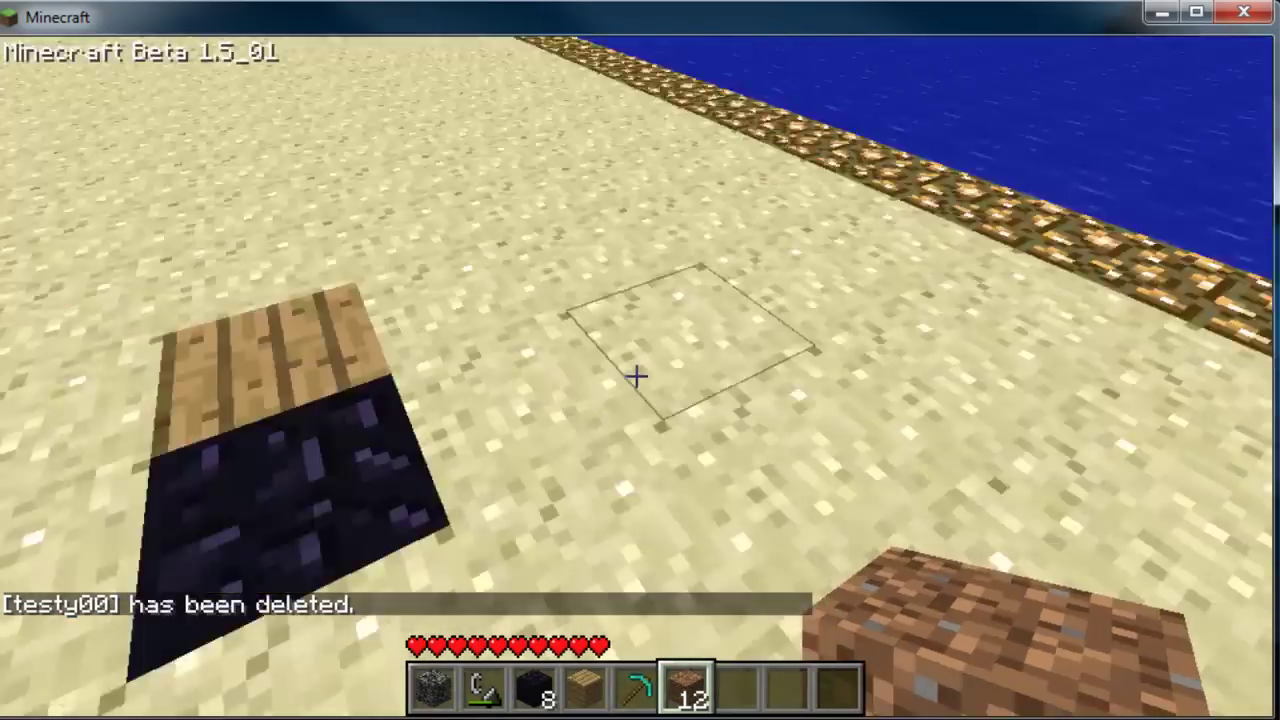
key(w)
key(s)
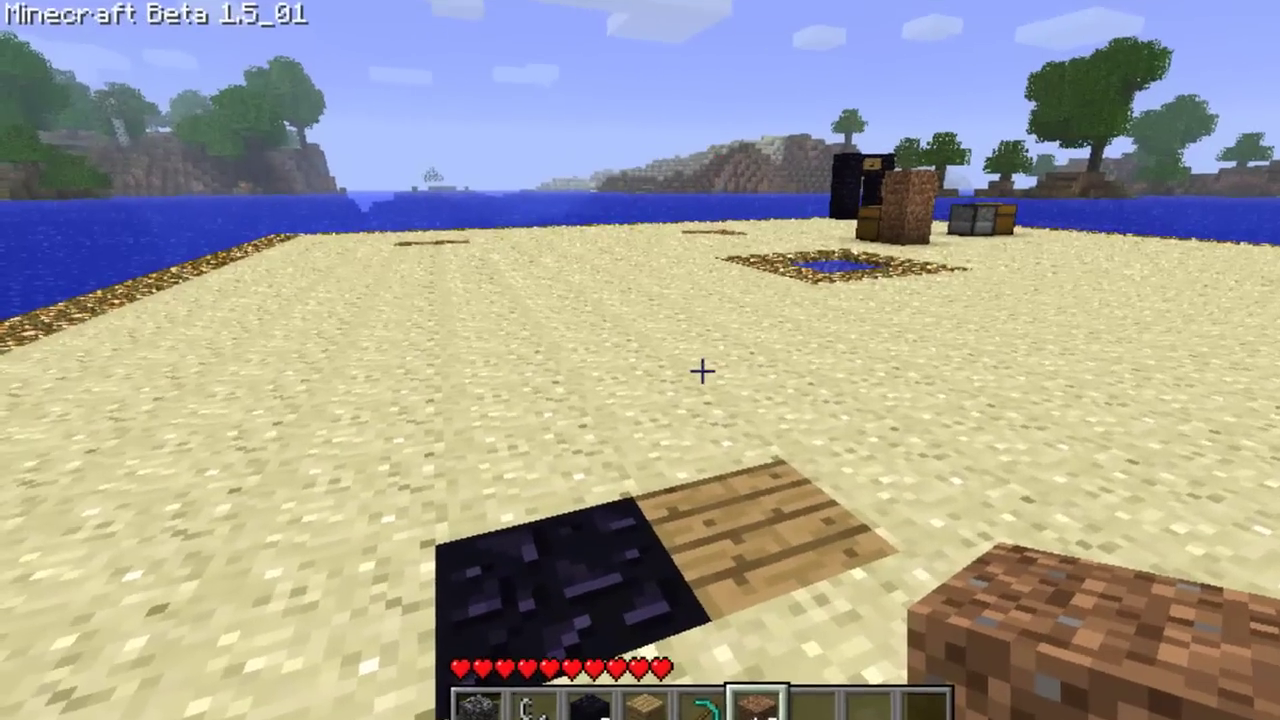
key(t)
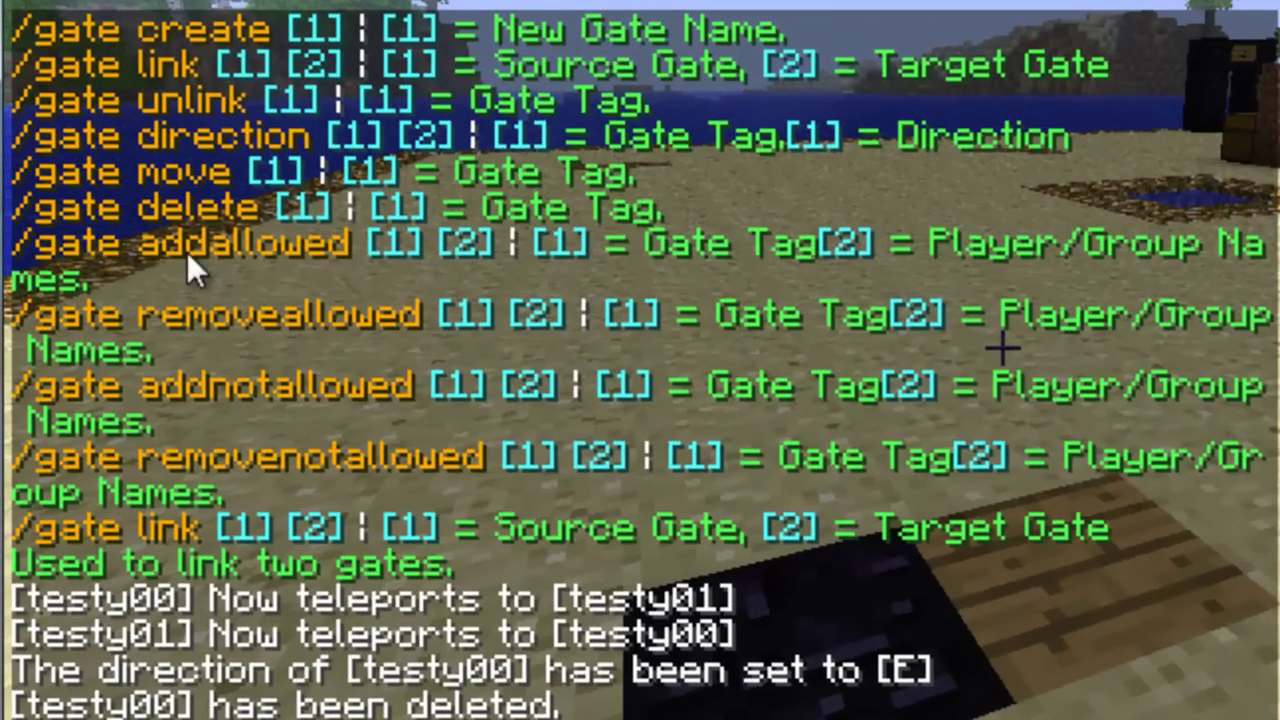